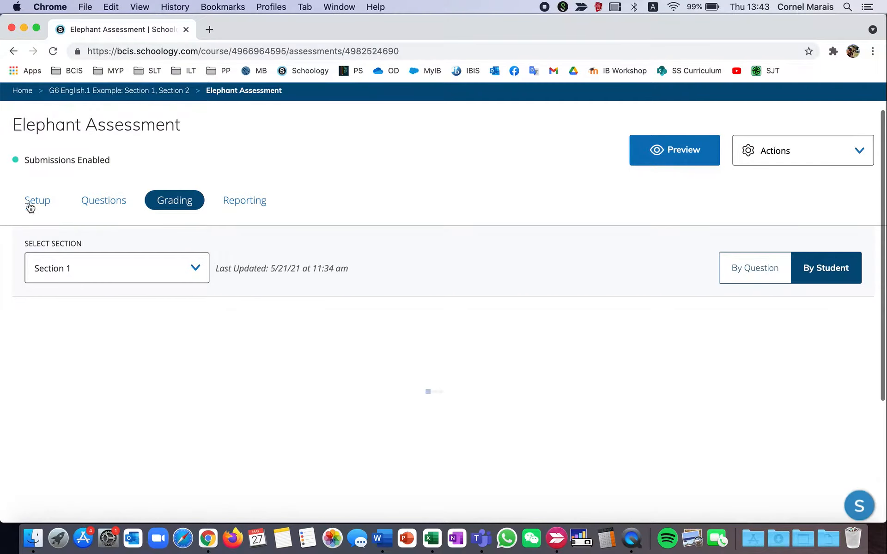
View the Elephant Assessment's setup settings, and open its list of questions.
{"action": "left_click", "coordinate": [30, 206]}
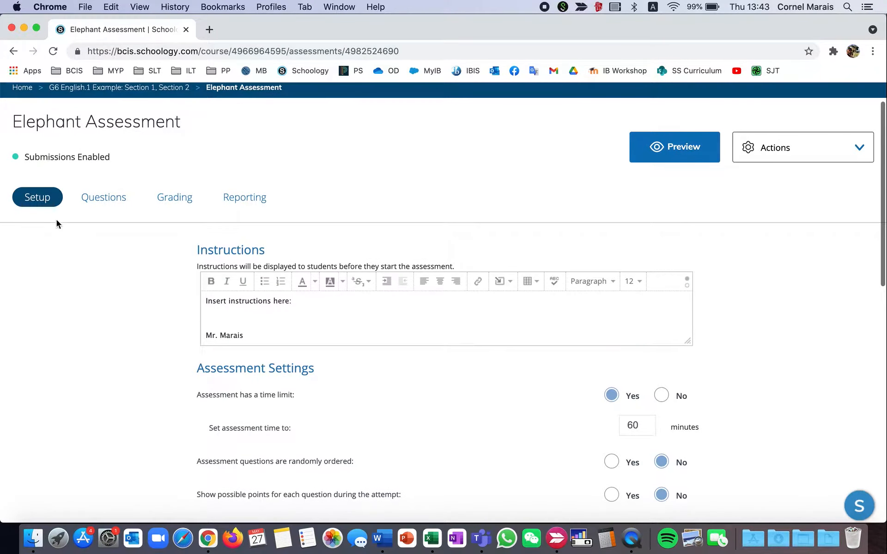
{"action": "left_click", "coordinate": [111, 201]}
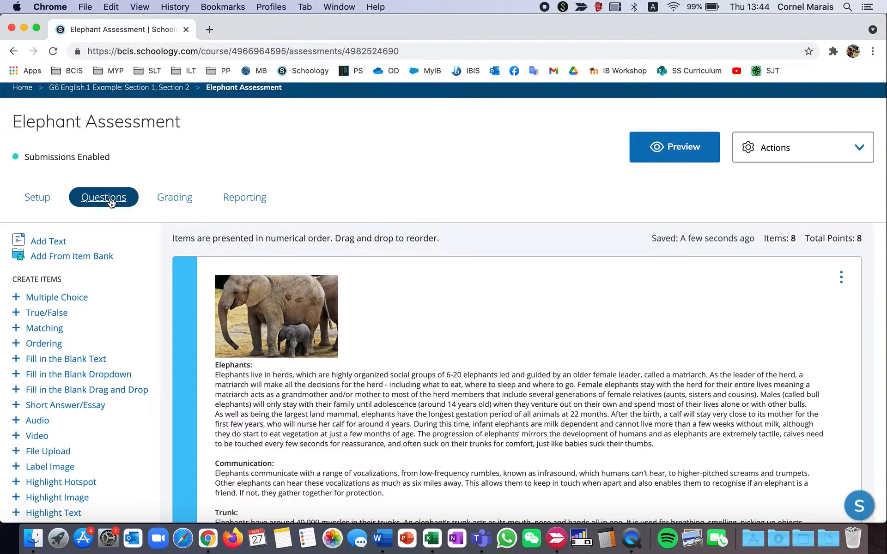
{"action": "scroll", "coordinate": [181, 184], "scroll_direction": "down", "scroll_amount": 2}
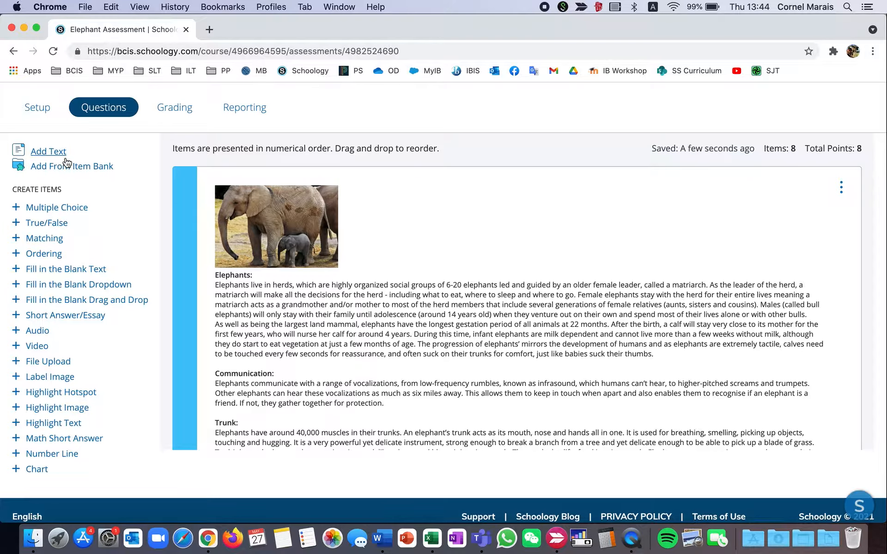
{"action": "scroll", "coordinate": [514, 211], "scroll_direction": "up", "scroll_amount": 1}
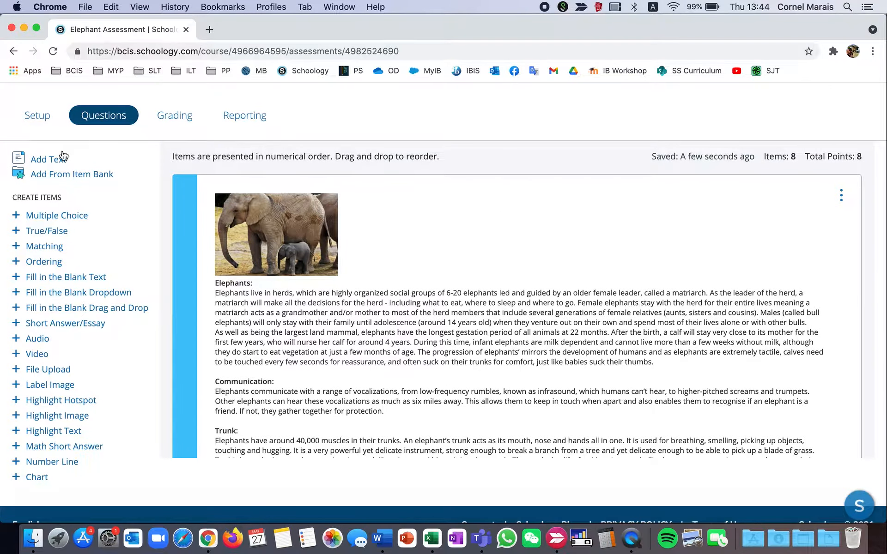
Start a new text item at the end of the assessment and view the special characters its editor can insert.
{"action": "left_click", "coordinate": [44, 161]}
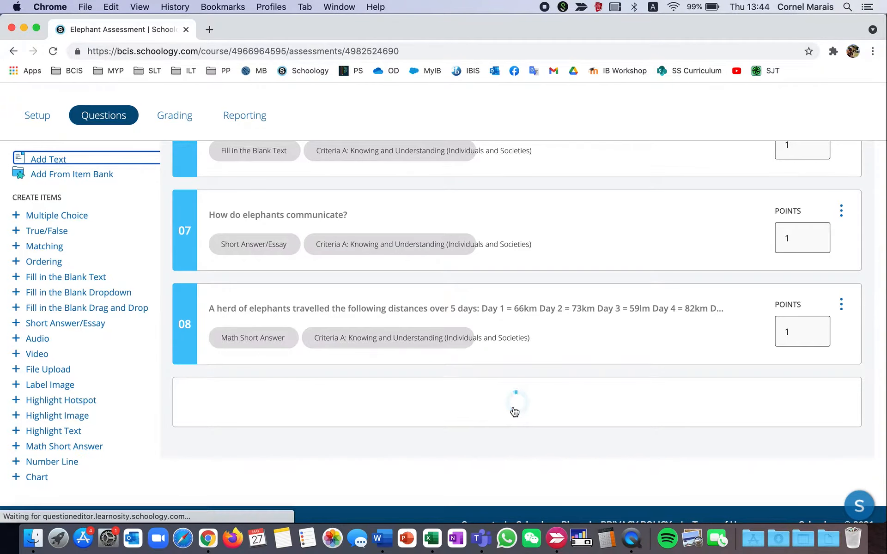
{"action": "scroll", "coordinate": [454, 256], "scroll_direction": "down", "scroll_amount": 1}
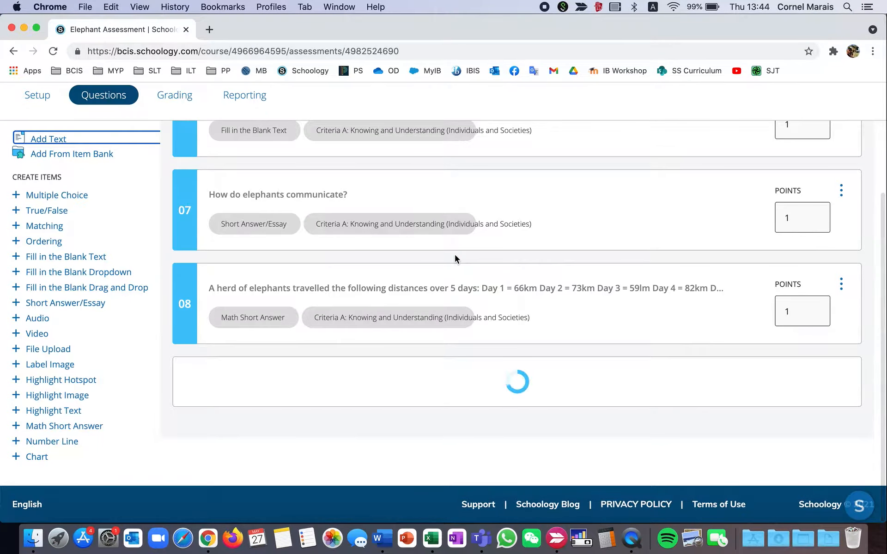
{"action": "left_click", "coordinate": [353, 400]}
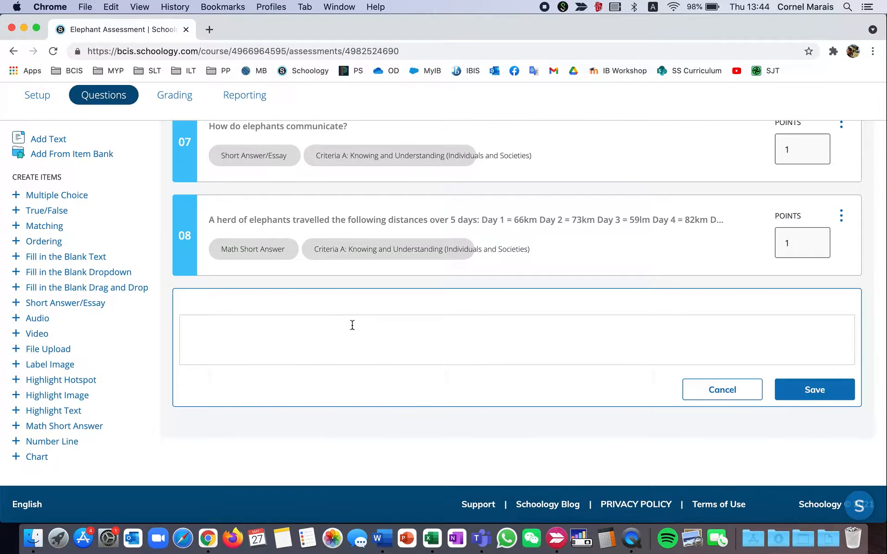
{"action": "left_click", "coordinate": [359, 343]}
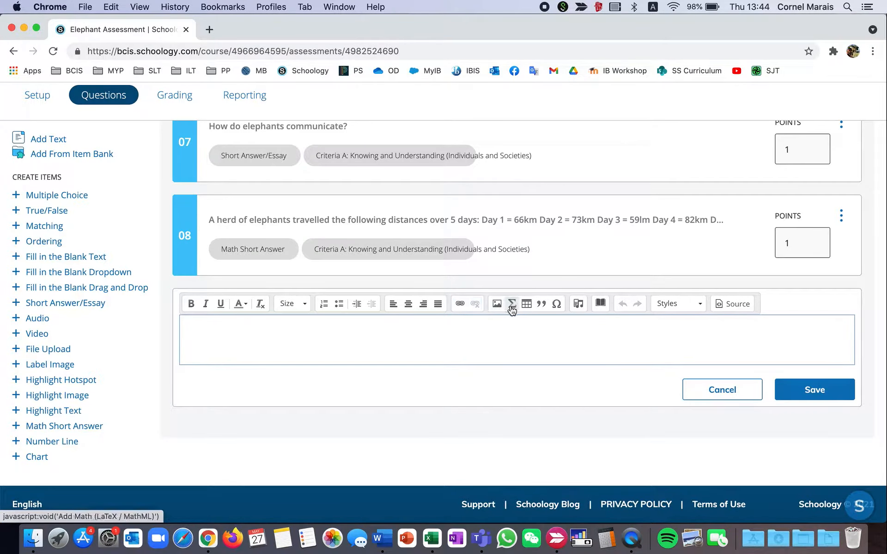
{"action": "left_click", "coordinate": [557, 306]}
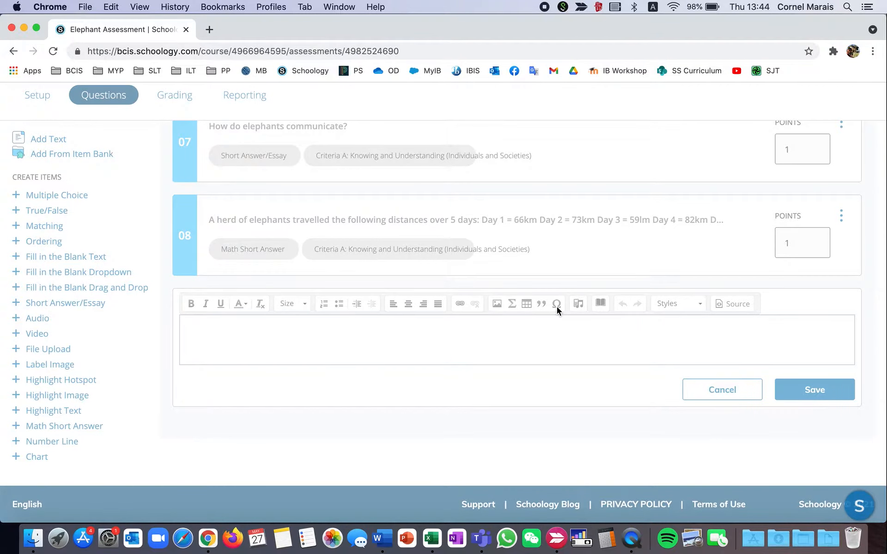
{"action": "left_click", "coordinate": [645, 295]}
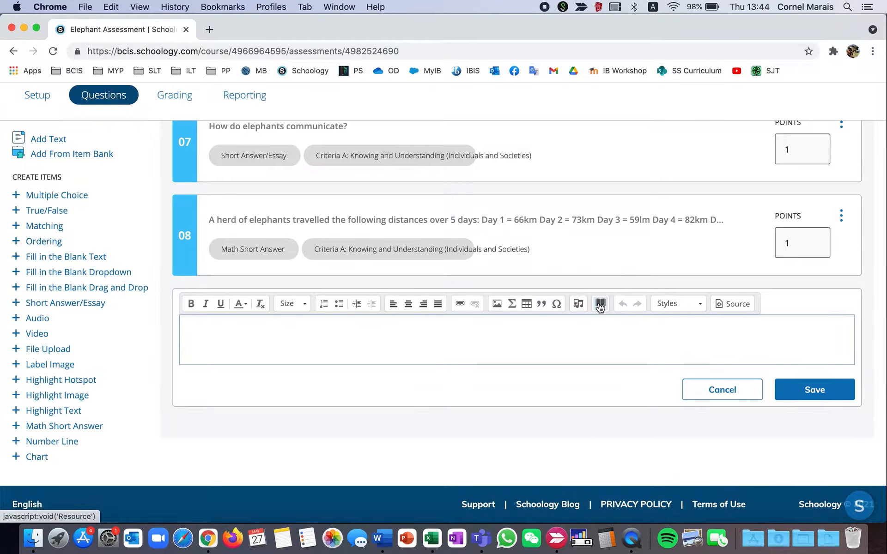
Look at the text item's options for adding a resource, and discard the empty text item.
{"action": "left_click", "coordinate": [600, 304]}
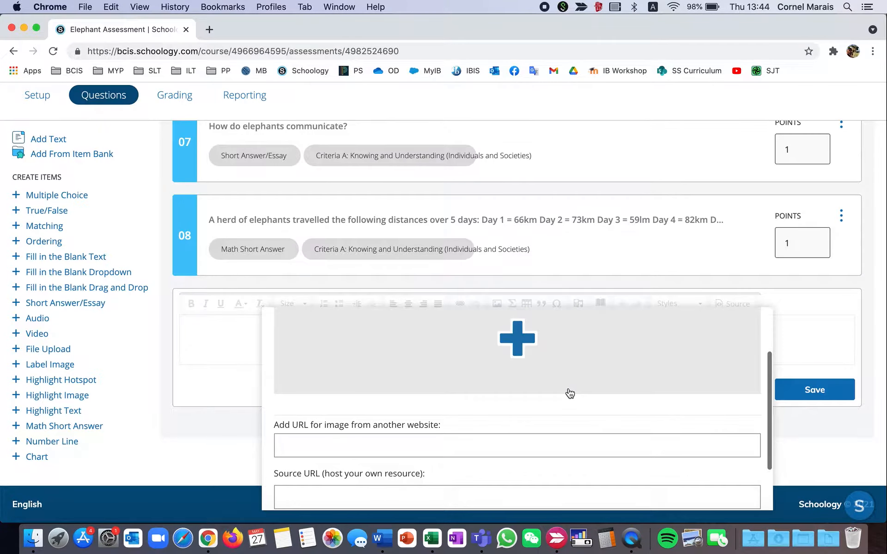
{"action": "scroll", "coordinate": [570, 393], "scroll_direction": "up", "scroll_amount": 3}
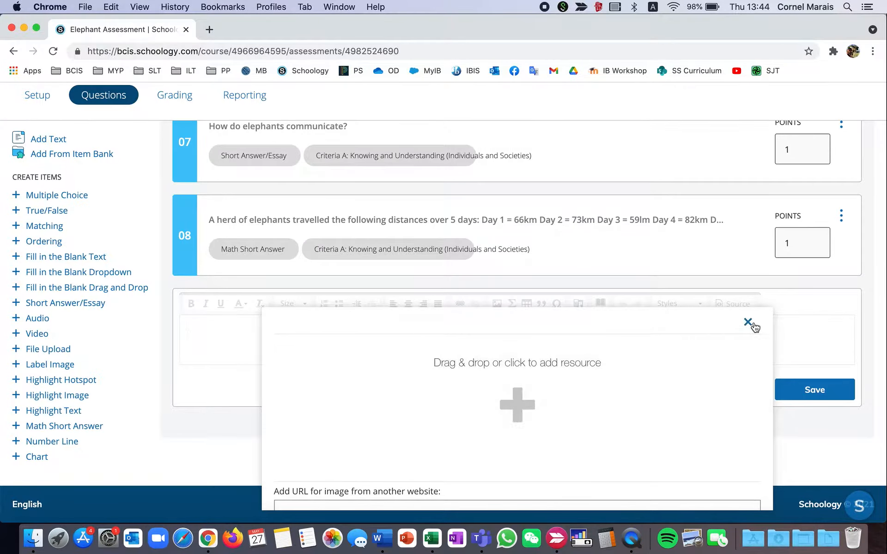
{"action": "left_click", "coordinate": [748, 323]}
{"action": "left_click", "coordinate": [605, 336]}
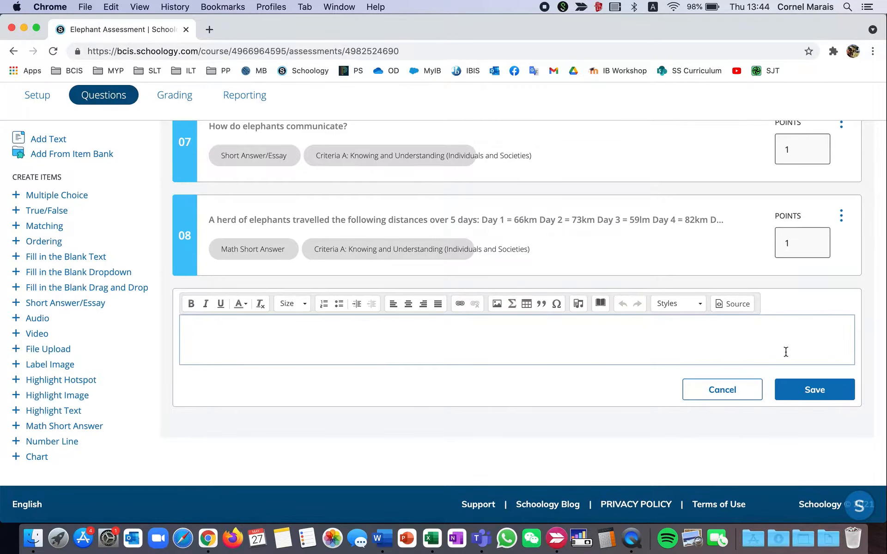
{"action": "left_click", "coordinate": [712, 392]}
Try moving the herd distances math question above "How do elephants communicate?" and restore the original order.
{"action": "left_click", "coordinate": [184, 357]}
{"action": "left_click_drag", "start_coordinate": [184, 359], "coordinate": [182, 289]}
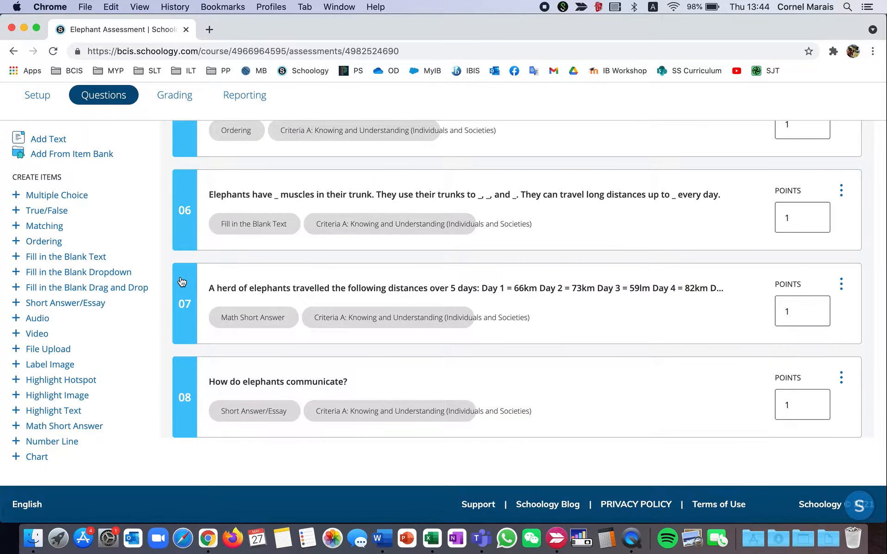
{"action": "left_click_drag", "start_coordinate": [189, 289], "coordinate": [180, 412]}
{"action": "scroll", "coordinate": [184, 332], "scroll_direction": "down", "scroll_amount": 3}
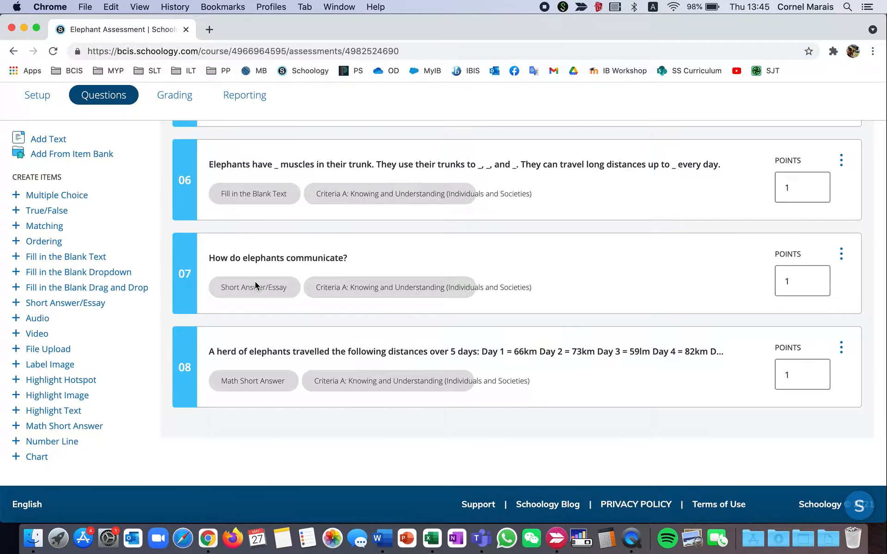
Open multiple choice question 01, "How large is a typical elephant herd?", for editing and examine its answer options.
{"action": "scroll", "coordinate": [255, 281], "scroll_direction": "up", "scroll_amount": 1}
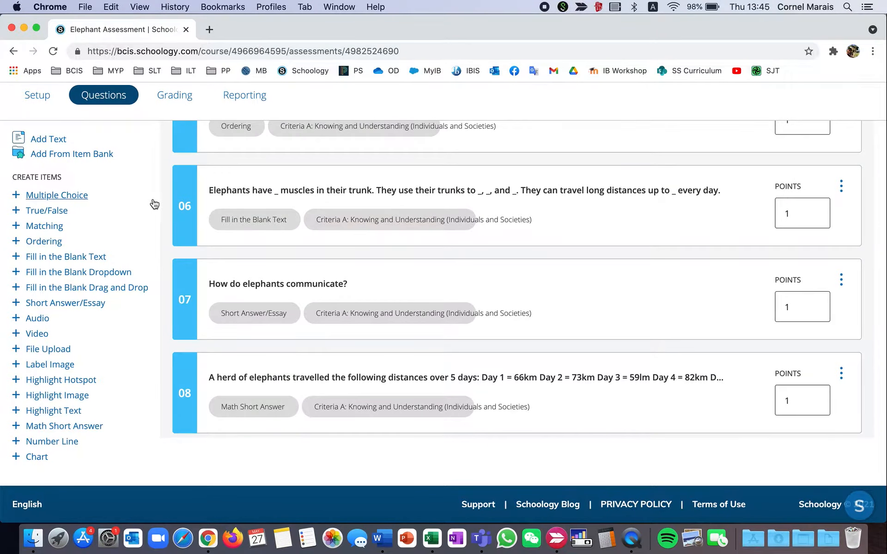
{"action": "scroll", "coordinate": [342, 269], "scroll_direction": "up", "scroll_amount": 10}
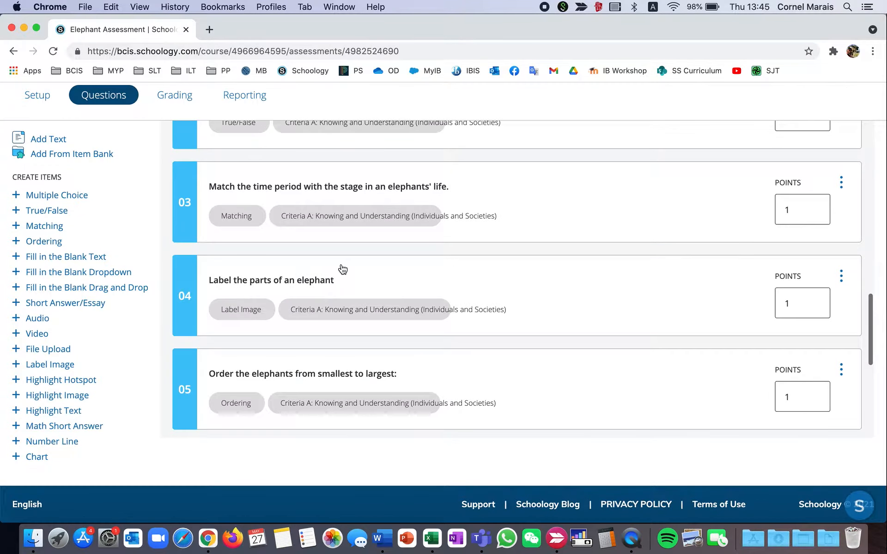
{"action": "scroll", "coordinate": [342, 269], "scroll_direction": "up", "scroll_amount": 4}
{"action": "scroll", "coordinate": [341, 267], "scroll_direction": "down", "scroll_amount": 3}
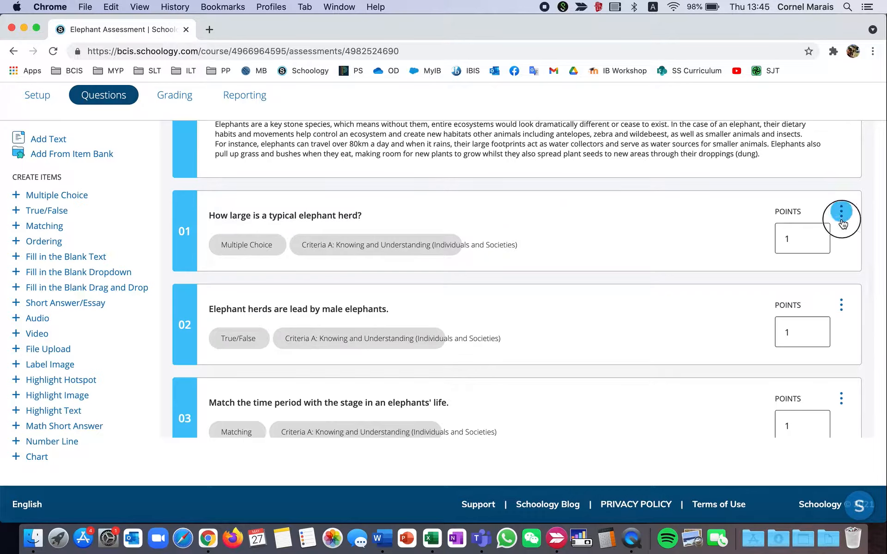
{"action": "left_click", "coordinate": [841, 211]}
{"action": "left_click", "coordinate": [774, 240]}
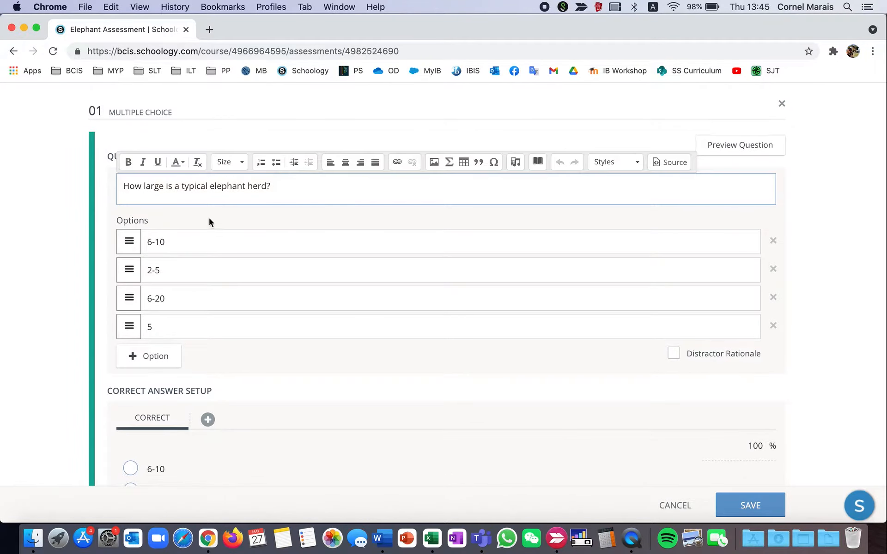
{"action": "left_click", "coordinate": [194, 242]}
{"action": "left_click", "coordinate": [193, 267]}
{"action": "mouse_move", "coordinate": [129, 301]}
{"action": "left_mouse_down"}
{"action": "mouse_move", "coordinate": [130, 254]}
{"action": "mouse_move", "coordinate": [131, 307]}
{"action": "mouse_move", "coordinate": [126, 299]}
{"action": "left_mouse_up"}
Review question 01's correct answer, scoring type, layout and learning objectives, and save the question.
{"action": "scroll", "coordinate": [127, 299], "scroll_direction": "down", "scroll_amount": 3}
{"action": "scroll", "coordinate": [126, 299], "scroll_direction": "down", "scroll_amount": 2}
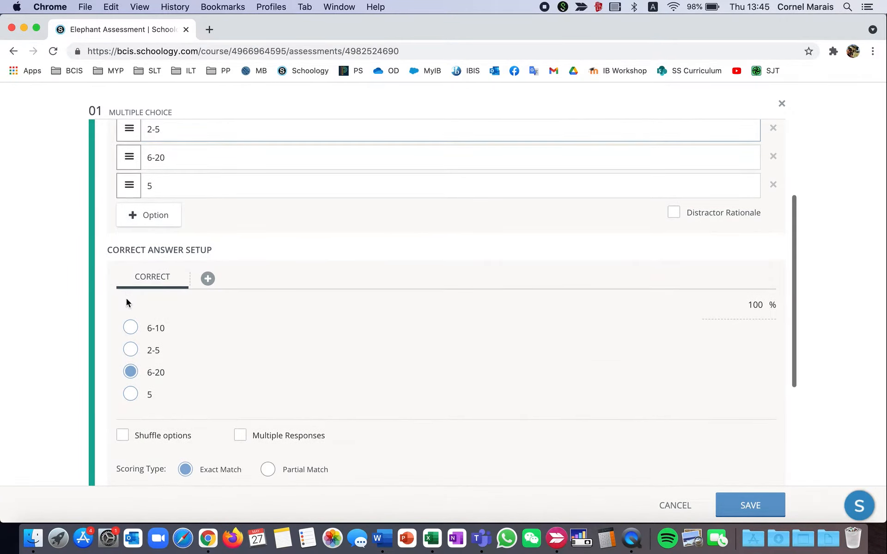
{"action": "scroll", "coordinate": [125, 321], "scroll_direction": "down", "scroll_amount": 2}
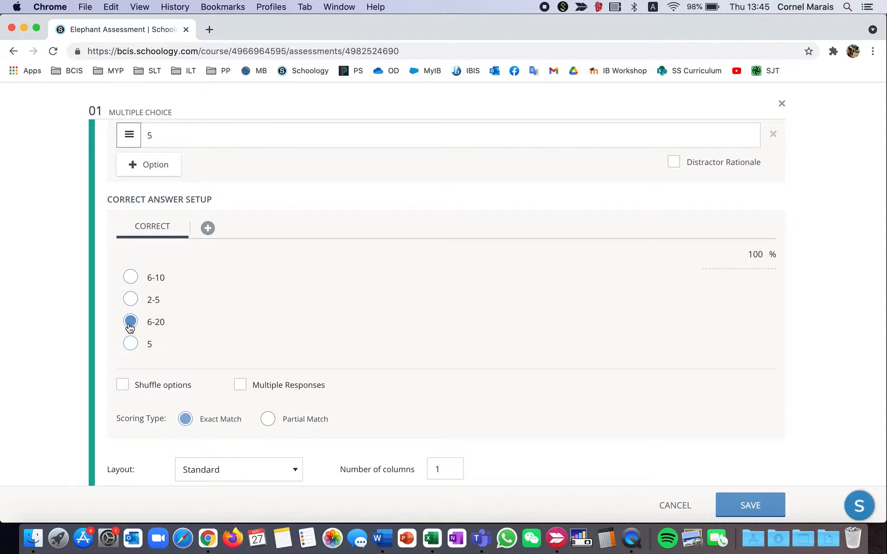
{"action": "scroll", "coordinate": [130, 327], "scroll_direction": "down", "scroll_amount": 5}
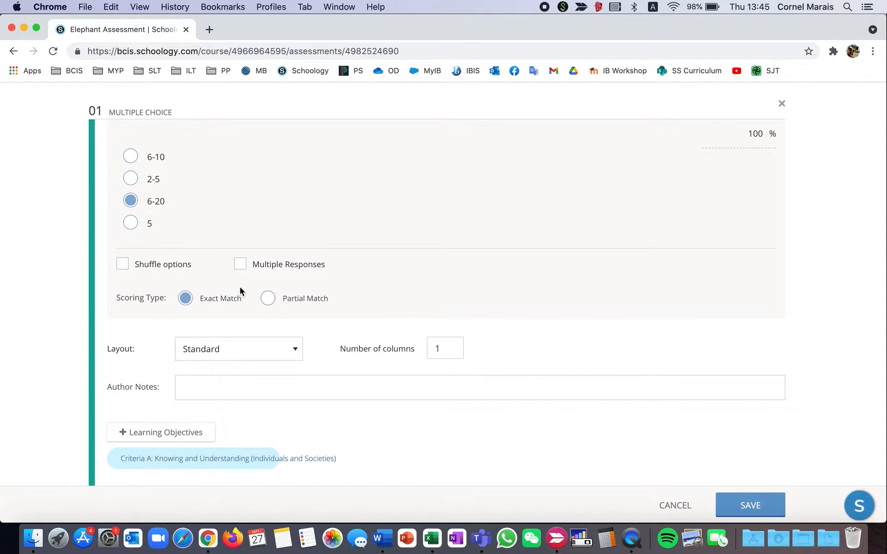
{"action": "scroll", "coordinate": [240, 287], "scroll_direction": "down", "scroll_amount": 1}
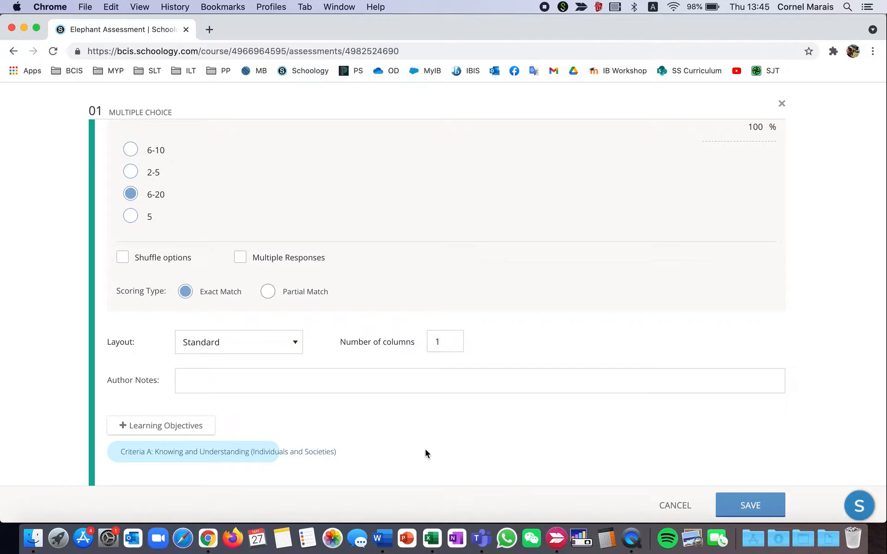
{"action": "left_click", "coordinate": [749, 506]}
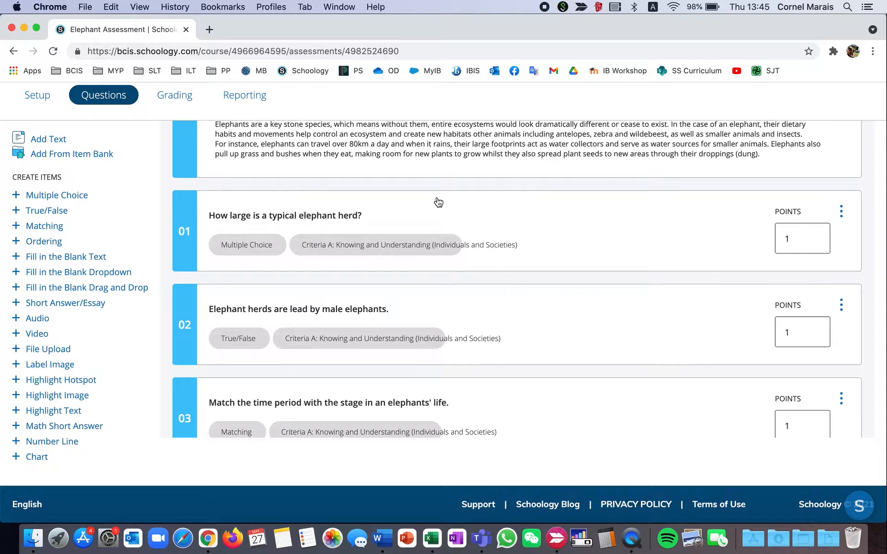
Open question 02, "Elephant herds are lead by male elephants.", review its True/False options and correct answer setup, and save it.
{"action": "scroll", "coordinate": [437, 202], "scroll_direction": "up", "scroll_amount": 3}
{"action": "scroll", "coordinate": [437, 201], "scroll_direction": "down", "scroll_amount": 5}
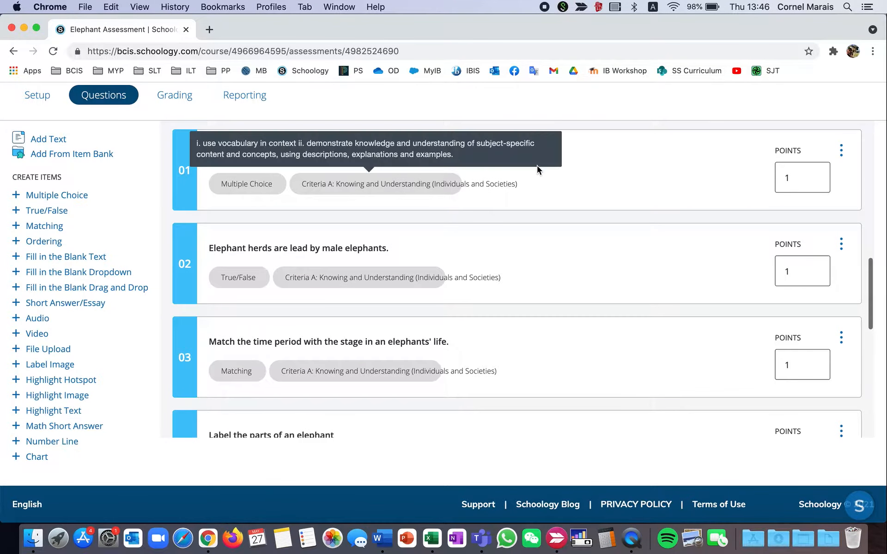
{"action": "left_click", "coordinate": [841, 245]}
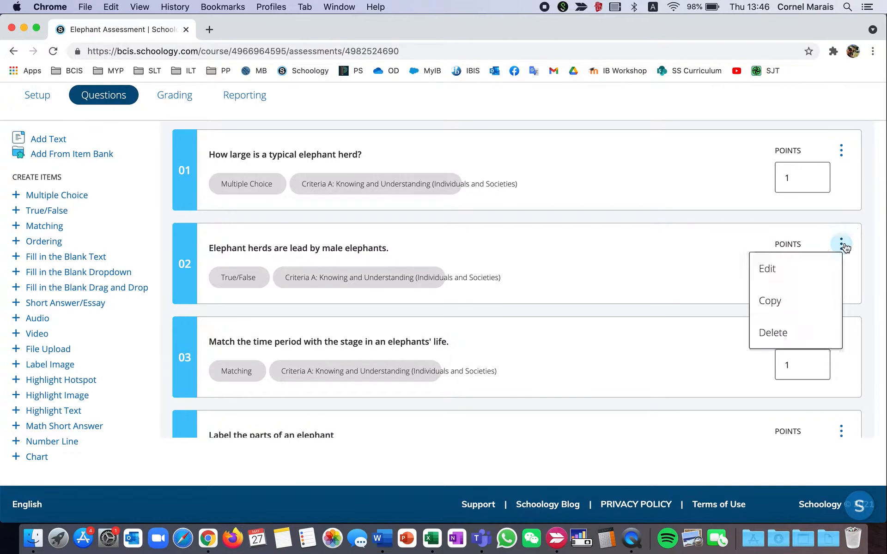
{"action": "left_click", "coordinate": [774, 267]}
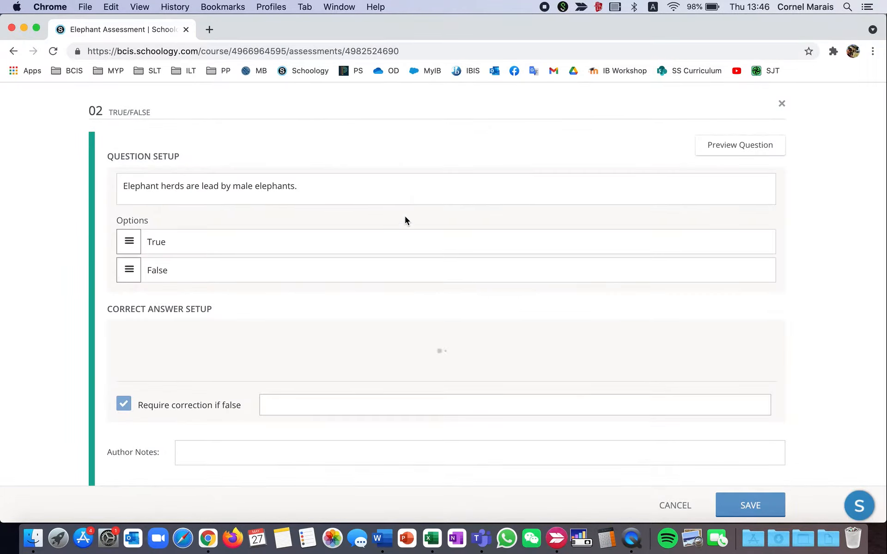
{"action": "left_click", "coordinate": [311, 181]}
{"action": "left_click", "coordinate": [192, 245]}
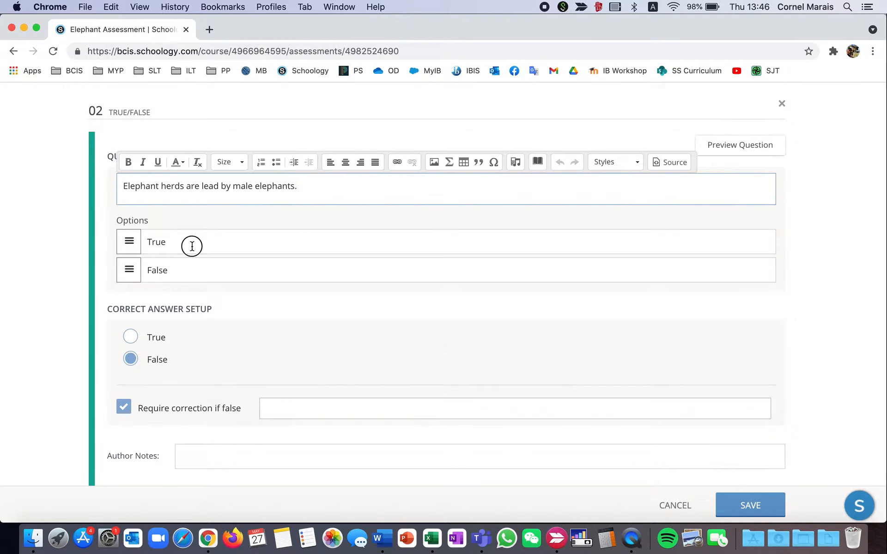
{"action": "left_click", "coordinate": [190, 266]}
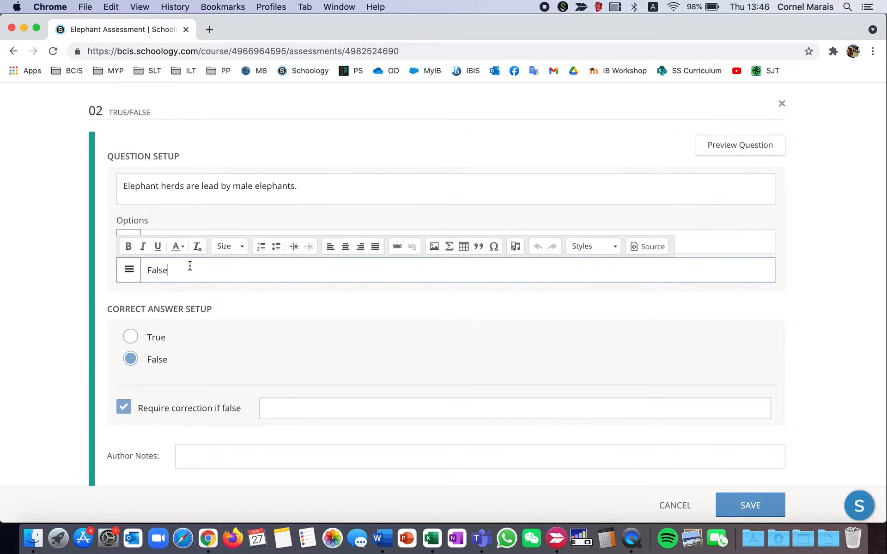
{"action": "left_click", "coordinate": [273, 313]}
{"action": "left_click", "coordinate": [229, 246]}
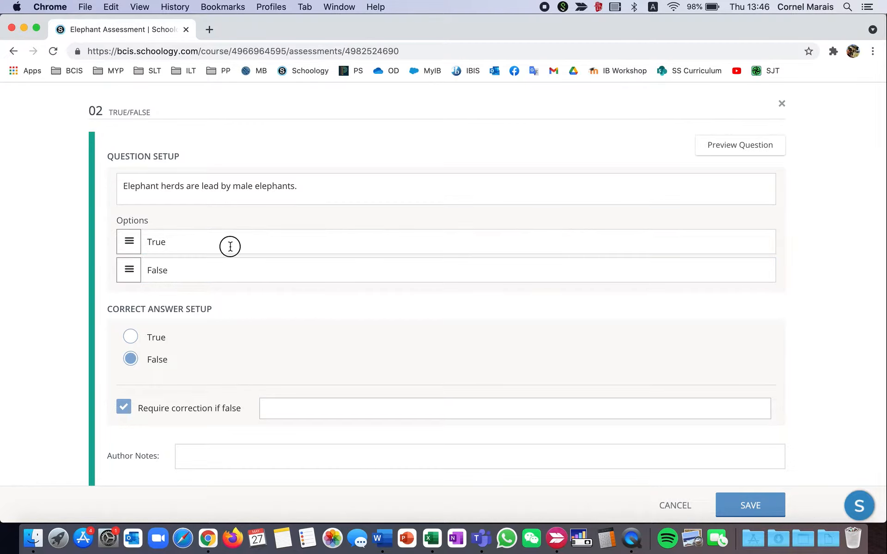
{"action": "left_click", "coordinate": [292, 308]}
{"action": "scroll", "coordinate": [275, 275], "scroll_direction": "down", "scroll_amount": 3}
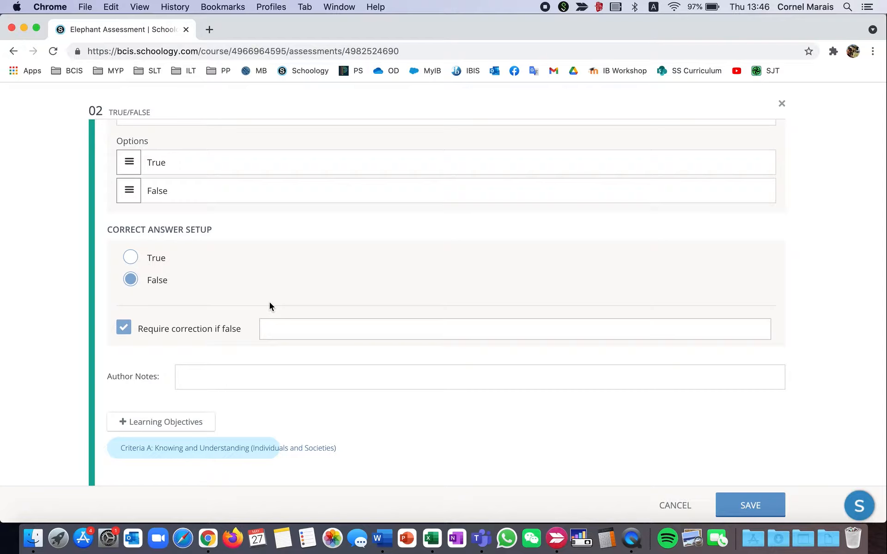
{"action": "left_click", "coordinate": [751, 504]}
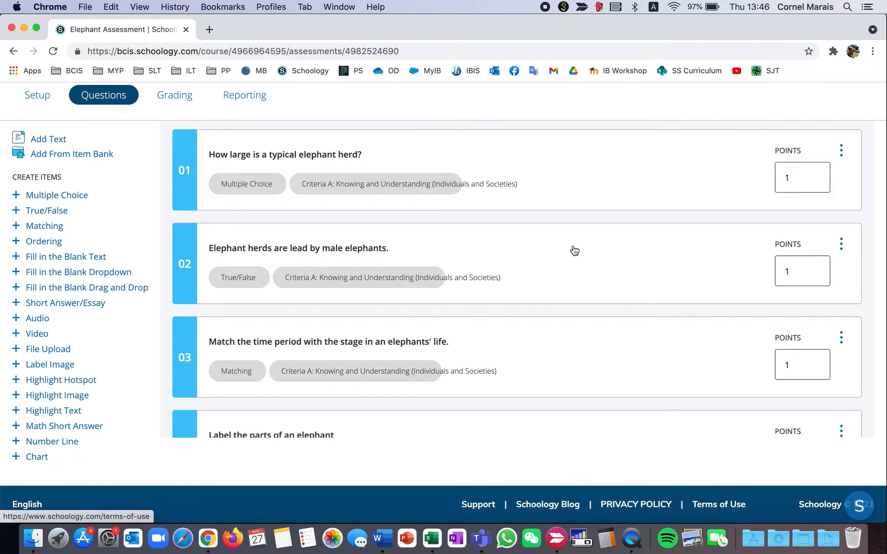
Open matching question 03, "Match the time period with the stage in an elephants' life.", for editing and examine its prompts and possible answers.
{"action": "scroll", "coordinate": [576, 252], "scroll_direction": "down", "scroll_amount": 1}
{"action": "scroll", "coordinate": [576, 251], "scroll_direction": "down", "scroll_amount": 4}
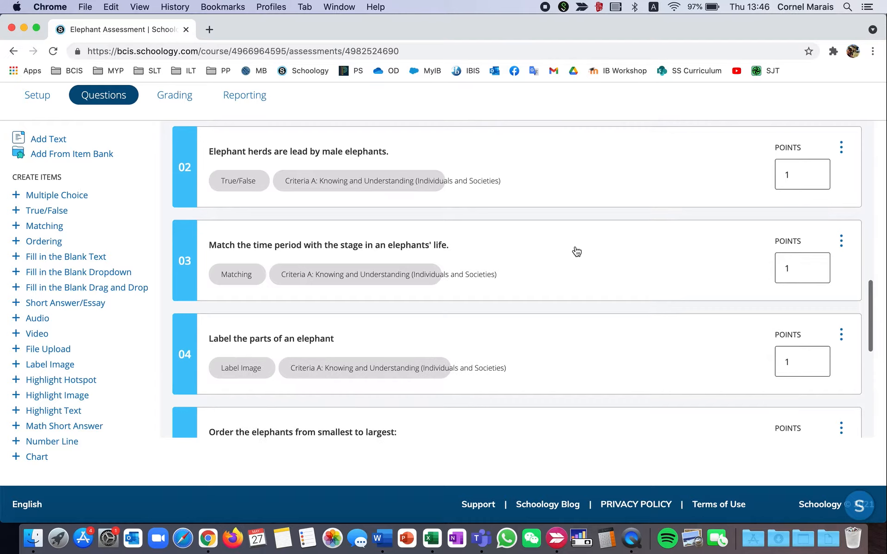
{"action": "left_click", "coordinate": [841, 240]}
{"action": "left_click", "coordinate": [759, 267]}
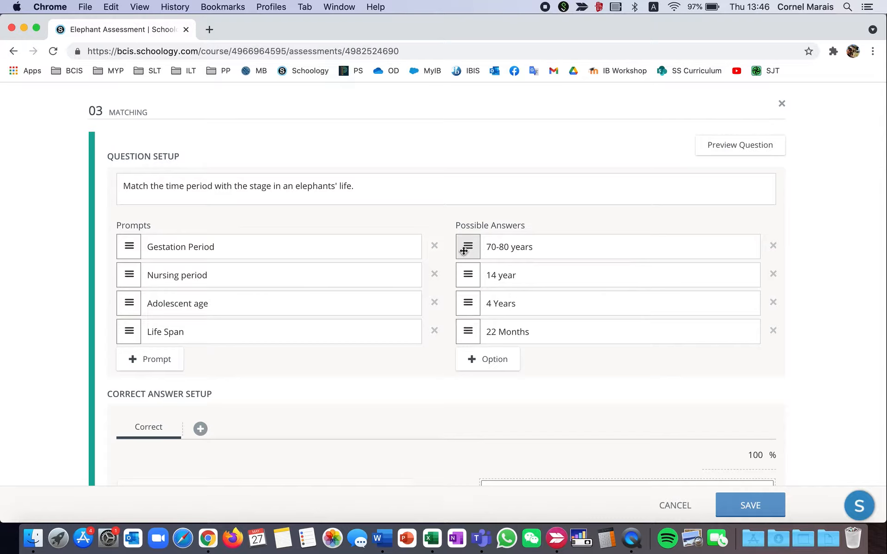
{"action": "mouse_move", "coordinate": [467, 249]}
{"action": "left_mouse_down"}
{"action": "mouse_move", "coordinate": [467, 307]}
{"action": "mouse_move", "coordinate": [465, 231]}
{"action": "mouse_move", "coordinate": [465, 245]}
{"action": "left_mouse_up"}
{"action": "scroll", "coordinate": [435, 261], "scroll_direction": "down", "scroll_amount": 5}
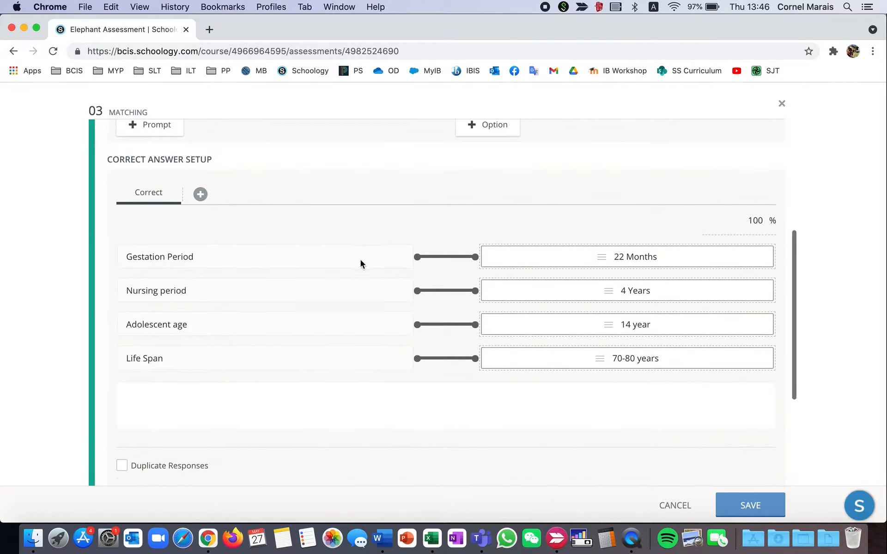
Try rearranging the 22 Months and 14 year matches in question 03's correct answer setup, restore them and close the question without saving.
{"action": "left_click_drag", "start_coordinate": [503, 254], "coordinate": [505, 319]}
{"action": "left_click_drag", "start_coordinate": [455, 403], "coordinate": [528, 328]}
{"action": "left_click_drag", "start_coordinate": [461, 410], "coordinate": [550, 257]}
{"action": "scroll", "coordinate": [477, 301], "scroll_direction": "down", "scroll_amount": 5}
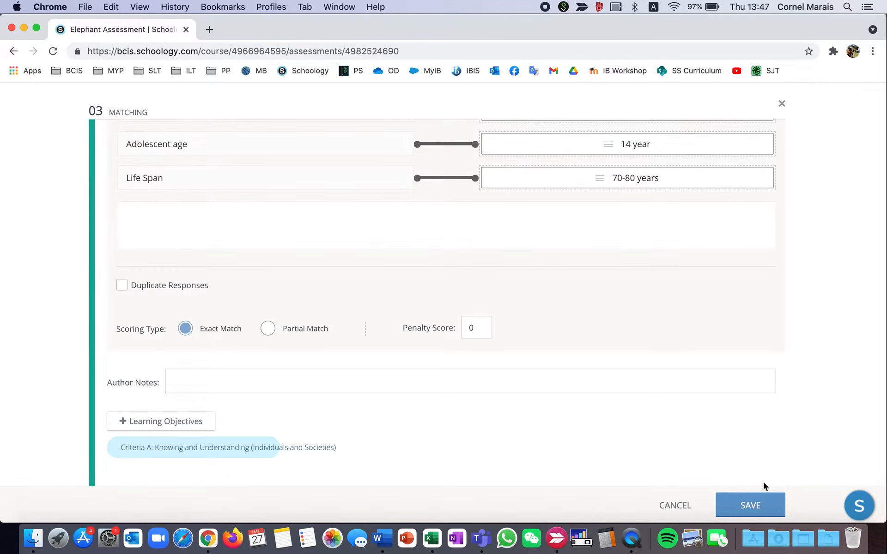
{"action": "left_click", "coordinate": [666, 508]}
Open label image question 04, "Label the parts of an elephant", for editing and look at its image replacement options without changing the image.
{"action": "scroll", "coordinate": [378, 252], "scroll_direction": "down", "scroll_amount": 3}
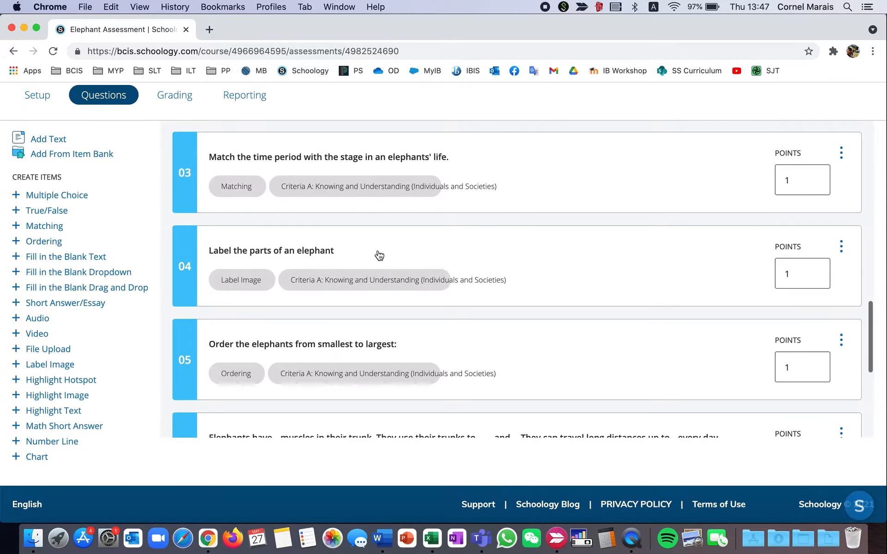
{"action": "left_click", "coordinate": [840, 248]}
{"action": "left_click", "coordinate": [780, 270]}
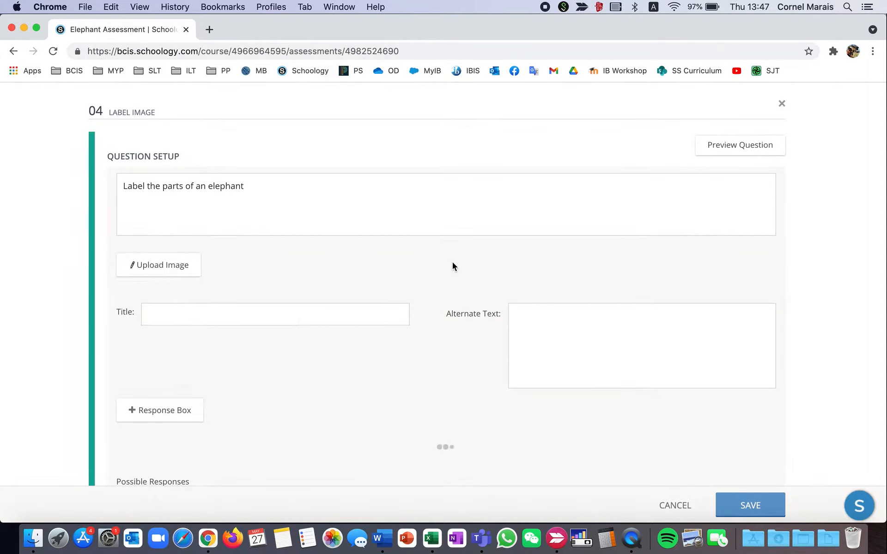
{"action": "left_click", "coordinate": [249, 184]}
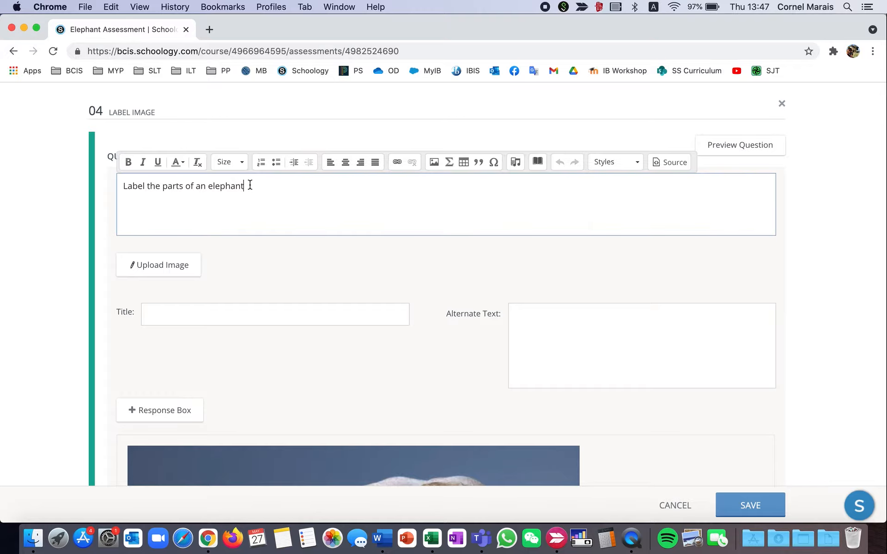
{"action": "scroll", "coordinate": [247, 183], "scroll_direction": "down", "scroll_amount": 3}
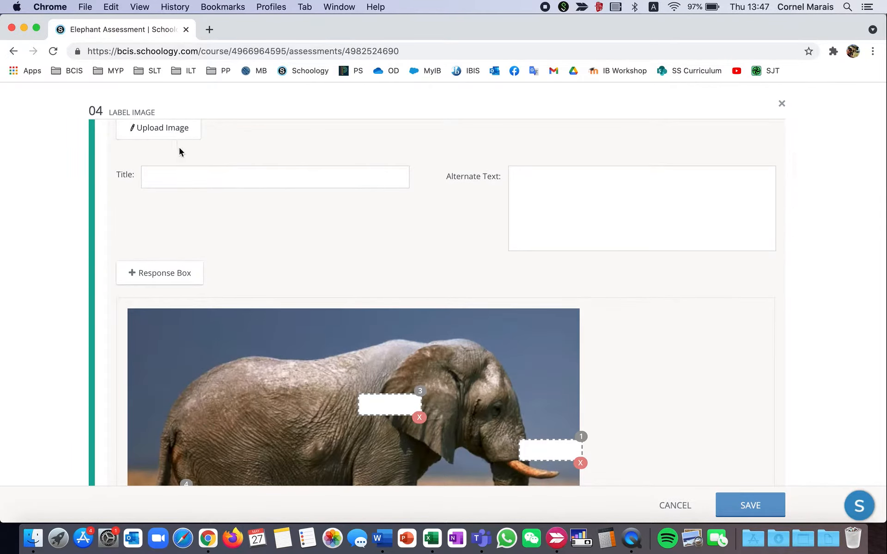
{"action": "scroll", "coordinate": [181, 157], "scroll_direction": "up", "scroll_amount": 2}
{"action": "left_click", "coordinate": [163, 218]}
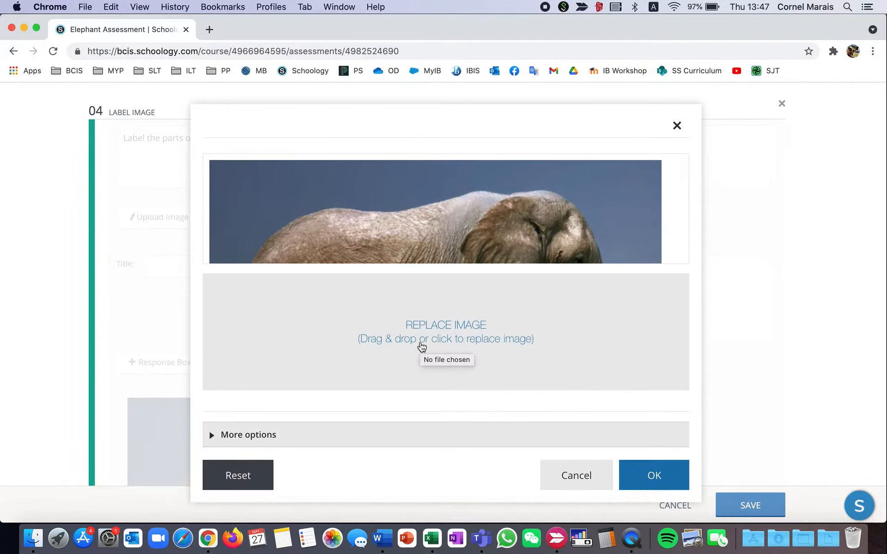
{"action": "left_click", "coordinate": [677, 126]}
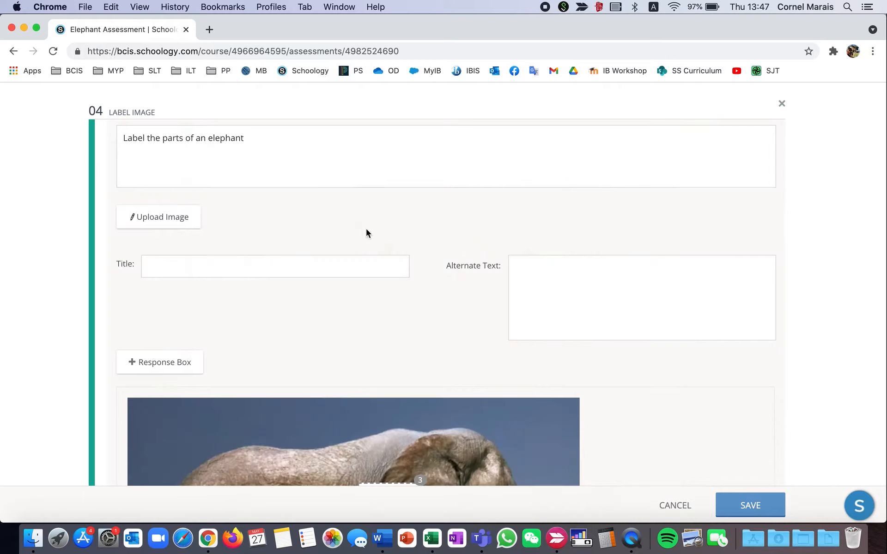
Add a fifth response box to the elephant image and position it on the elephant's back.
{"action": "scroll", "coordinate": [259, 275], "scroll_direction": "down", "scroll_amount": 5}
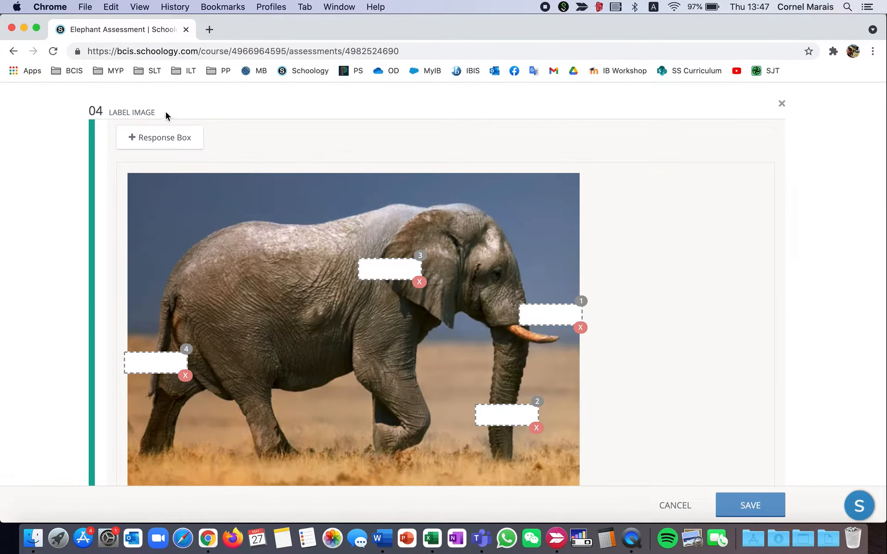
{"action": "left_click", "coordinate": [151, 140]}
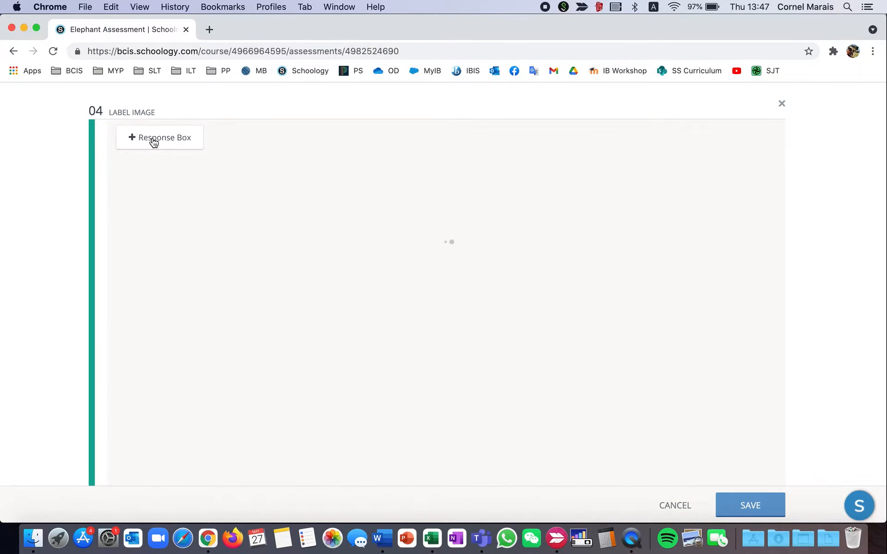
{"action": "left_click", "coordinate": [165, 268]}
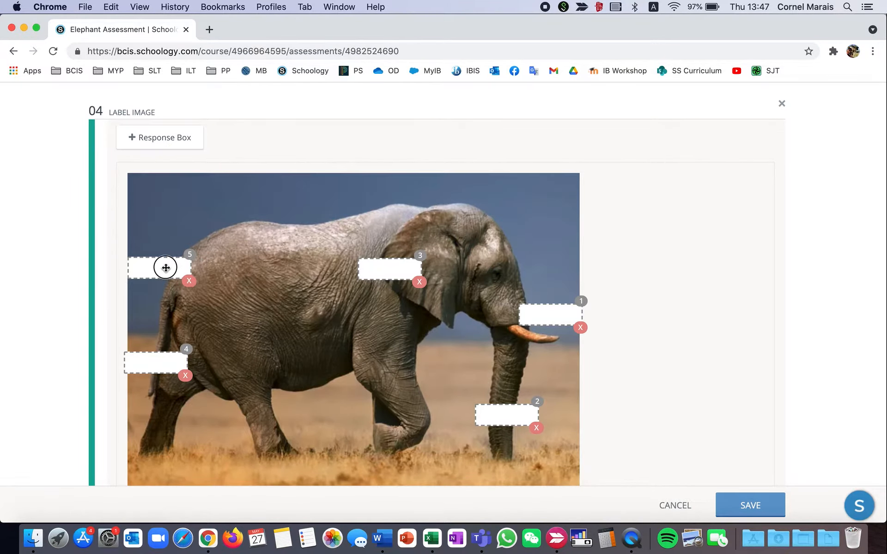
{"action": "left_click_drag", "start_coordinate": [165, 267], "coordinate": [251, 234]}
Add "Back" as a fifth option to question 04's possible responses.
{"action": "scroll", "coordinate": [252, 234], "scroll_direction": "down", "scroll_amount": 4}
{"action": "scroll", "coordinate": [252, 235], "scroll_direction": "down", "scroll_amount": 3}
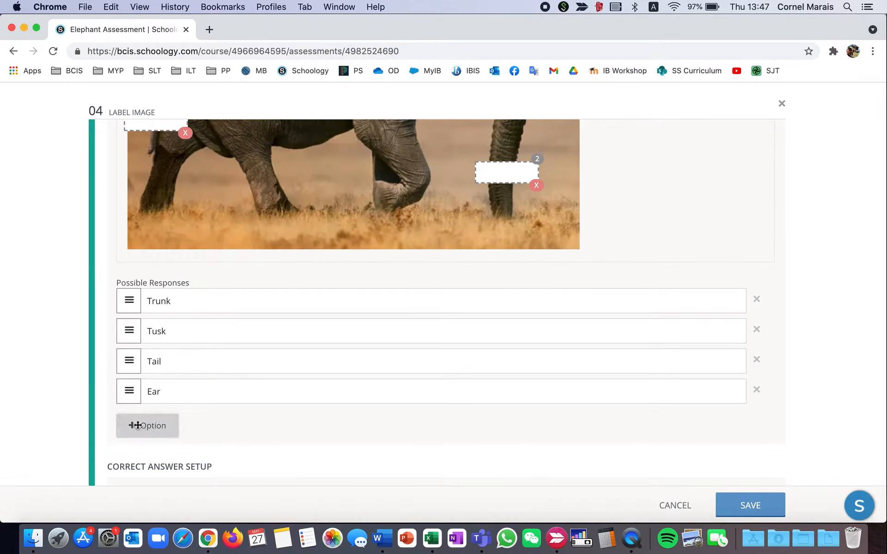
{"action": "left_click", "coordinate": [137, 426]}
{"action": "left_click", "coordinate": [164, 419]}
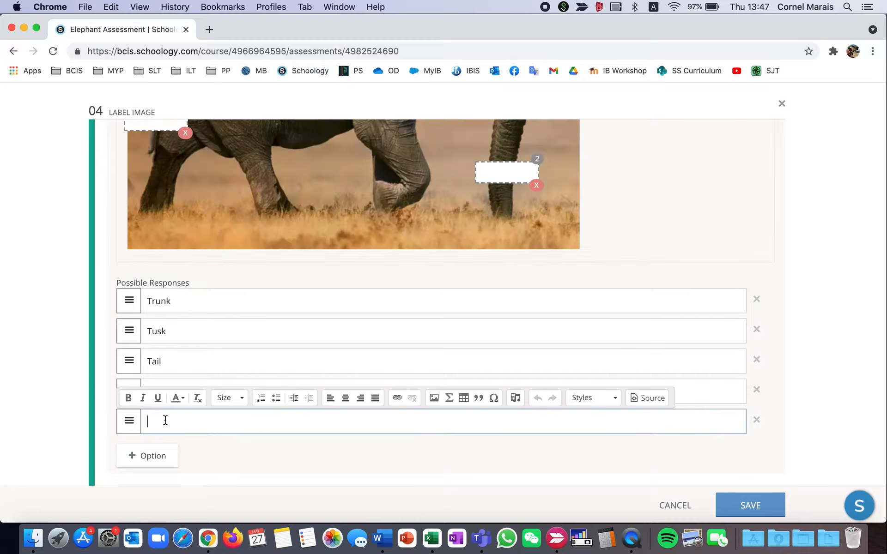
{"action": "type", "text": "Back"}
{"action": "left_click", "coordinate": [95, 364]}
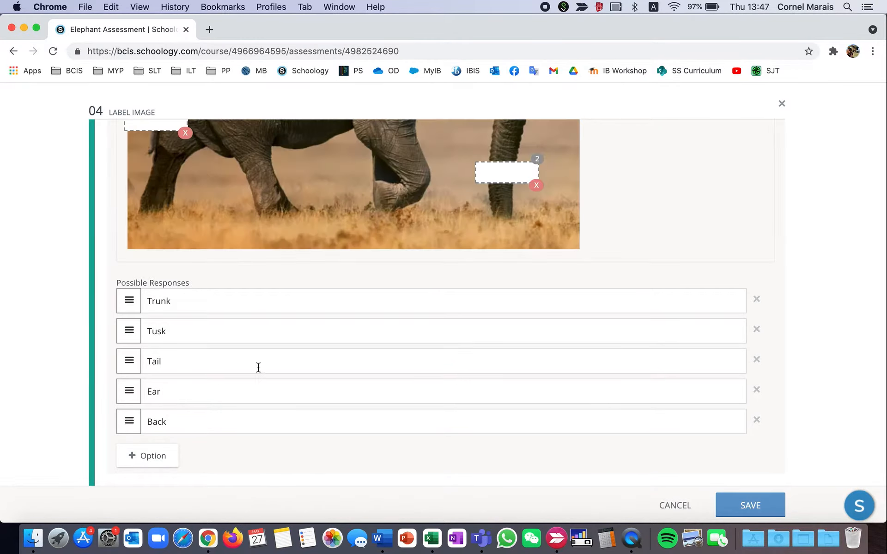
Assign the Back label to the empty box on the elephant's back in question 04's correct answer setup.
{"action": "scroll", "coordinate": [258, 367], "scroll_direction": "up", "scroll_amount": 1}
{"action": "scroll", "coordinate": [258, 368], "scroll_direction": "up", "scroll_amount": 4}
{"action": "scroll", "coordinate": [254, 231], "scroll_direction": "down", "scroll_amount": 7}
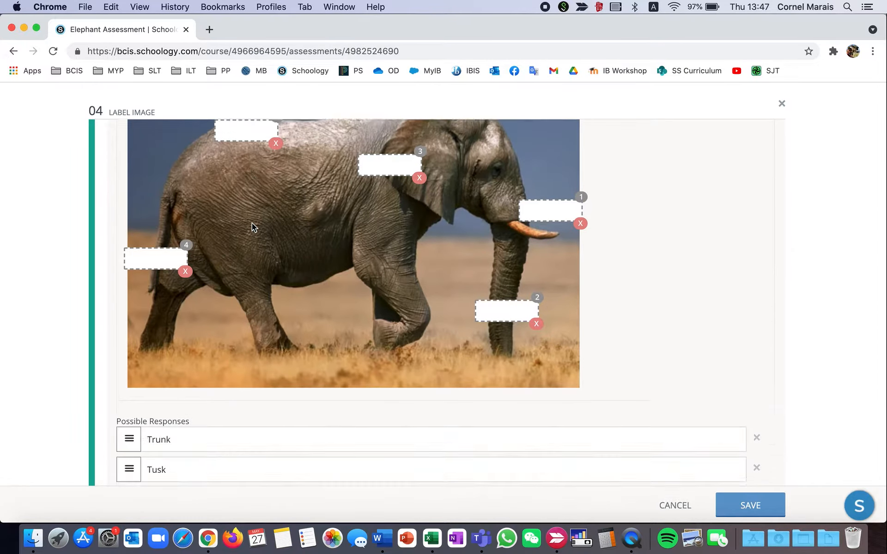
{"action": "scroll", "coordinate": [252, 223], "scroll_direction": "down", "scroll_amount": 12}
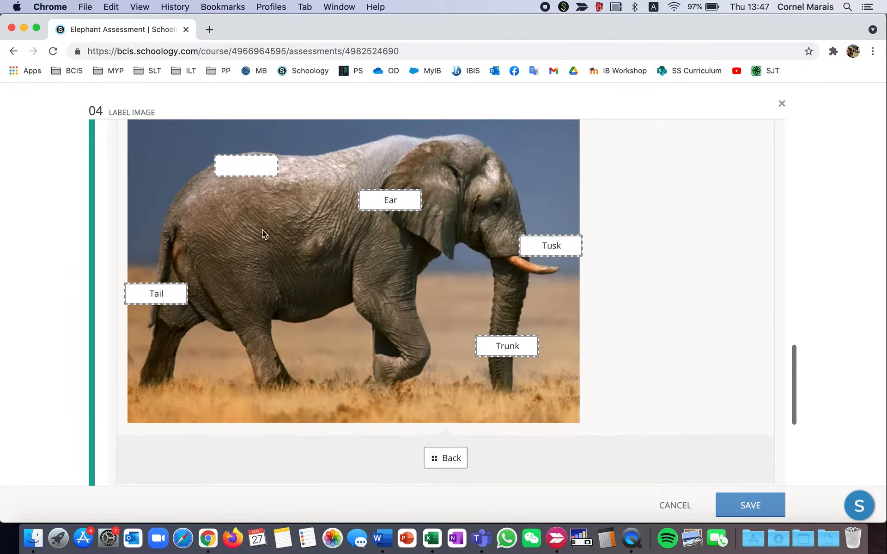
{"action": "left_click_drag", "start_coordinate": [434, 455], "coordinate": [237, 167]}
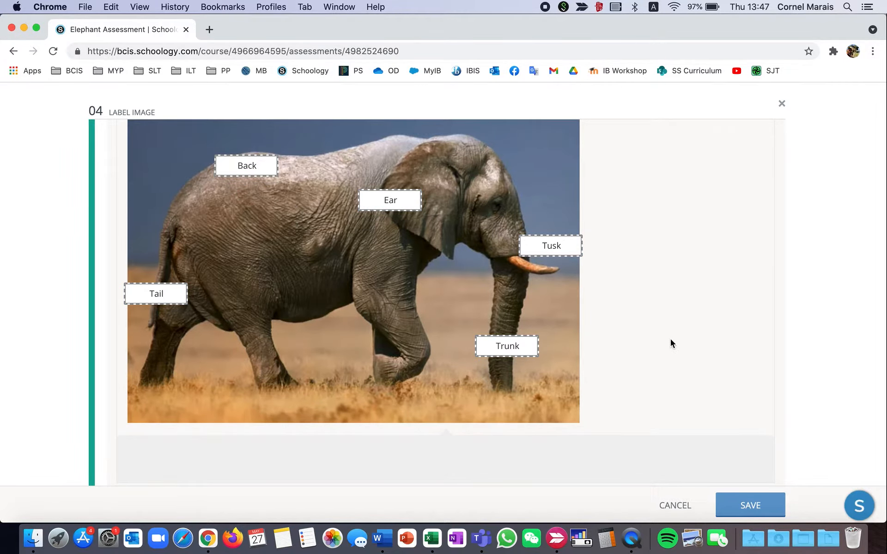
Review question 04's response boxes, possible responses and correct answer setup, and save the question.
{"action": "scroll", "coordinate": [669, 339], "scroll_direction": "down", "scroll_amount": 3}
{"action": "scroll", "coordinate": [670, 339], "scroll_direction": "up", "scroll_amount": 10}
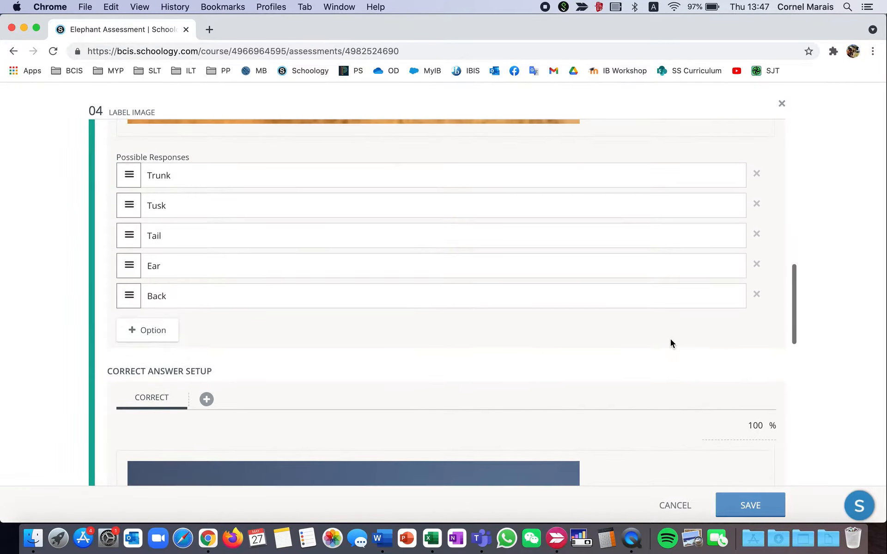
{"action": "scroll", "coordinate": [670, 339], "scroll_direction": "up", "scroll_amount": 8}
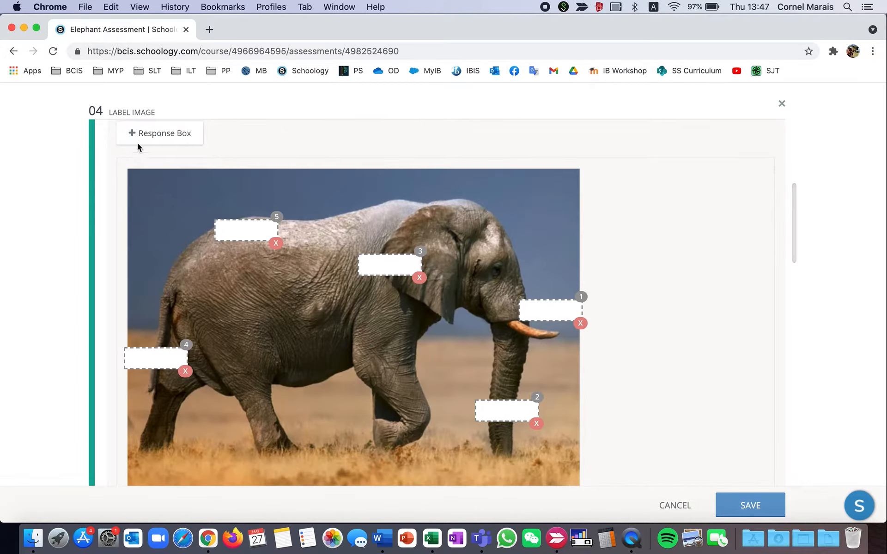
{"action": "scroll", "coordinate": [497, 249], "scroll_direction": "down", "scroll_amount": 5}
{"action": "scroll", "coordinate": [497, 250], "scroll_direction": "down", "scroll_amount": 2}
{"action": "scroll", "coordinate": [246, 266], "scroll_direction": "down", "scroll_amount": 3}
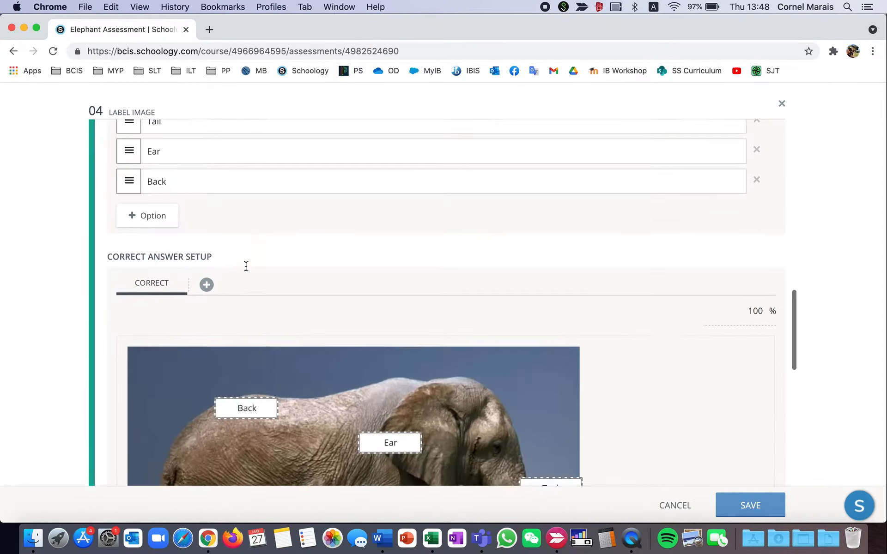
{"action": "scroll", "coordinate": [245, 266], "scroll_direction": "down", "scroll_amount": 3}
{"action": "scroll", "coordinate": [245, 266], "scroll_direction": "down", "scroll_amount": 2}
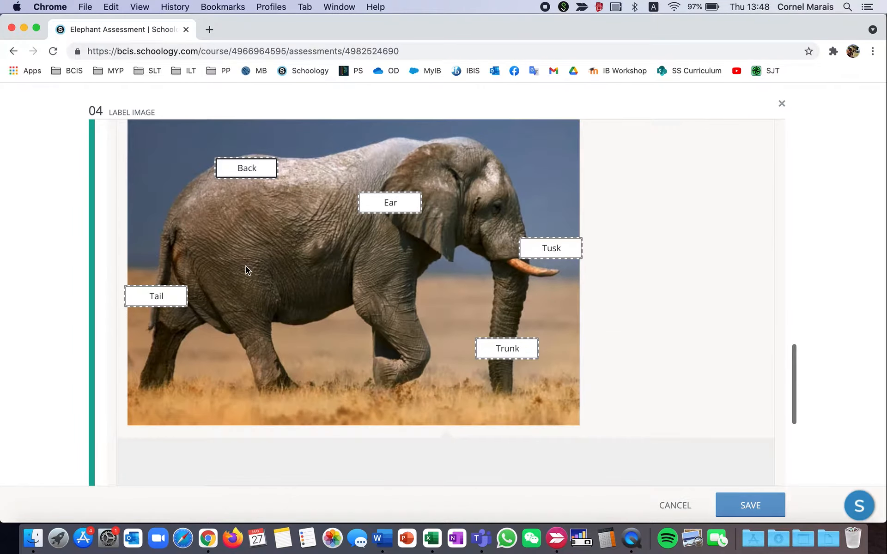
{"action": "scroll", "coordinate": [245, 266], "scroll_direction": "down", "scroll_amount": 2}
{"action": "left_click", "coordinate": [750, 504]}
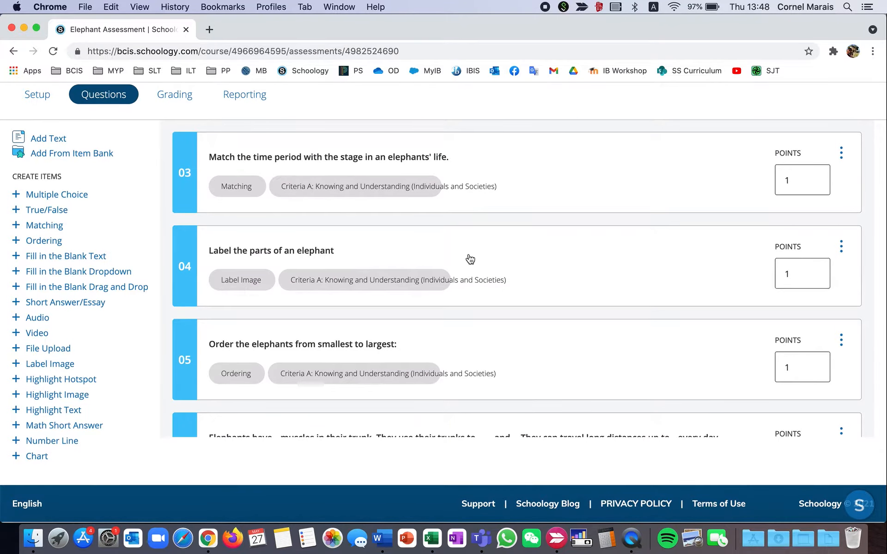
Open ordering question 05, "Order the elephants from smallest to largest:", for editing and go through its four options.
{"action": "scroll", "coordinate": [469, 257], "scroll_direction": "down", "scroll_amount": 3}
{"action": "scroll", "coordinate": [470, 258], "scroll_direction": "down", "scroll_amount": 2}
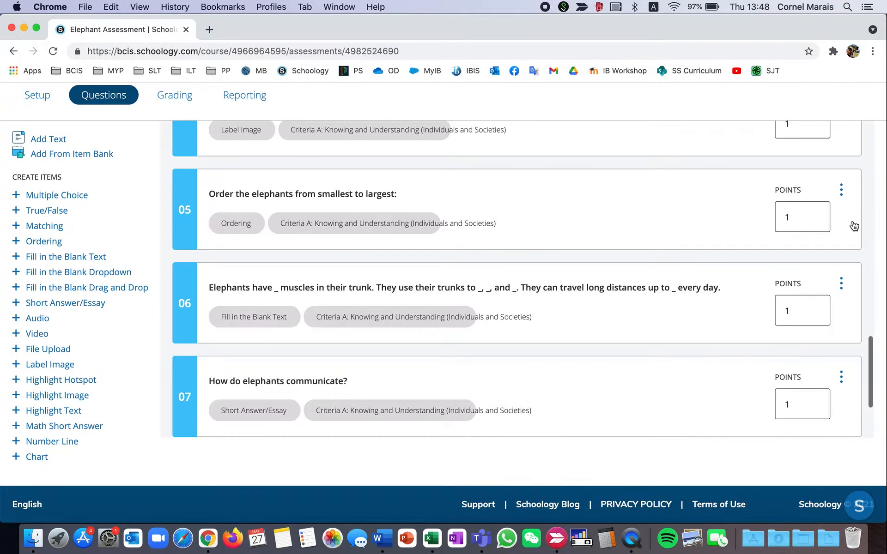
{"action": "left_click", "coordinate": [841, 189]}
{"action": "left_click", "coordinate": [766, 213]}
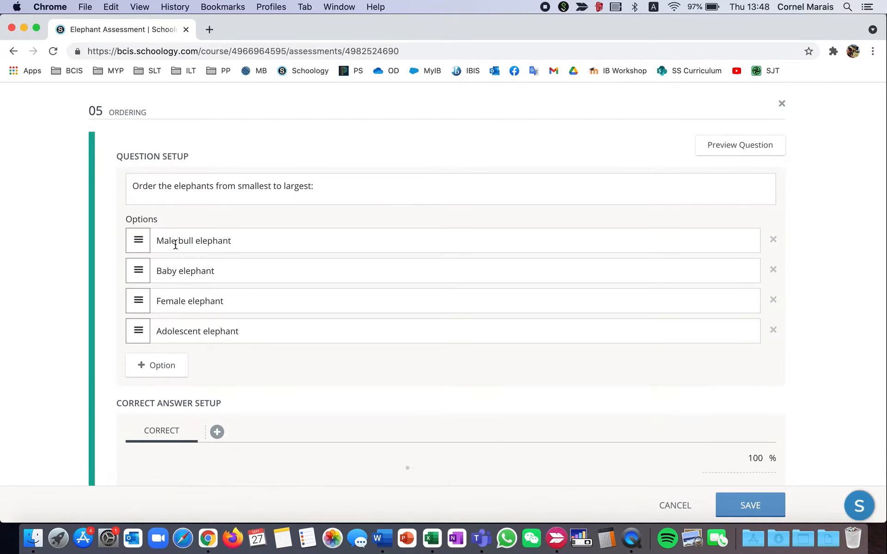
{"action": "left_click", "coordinate": [274, 238]}
{"action": "left_click", "coordinate": [256, 272]}
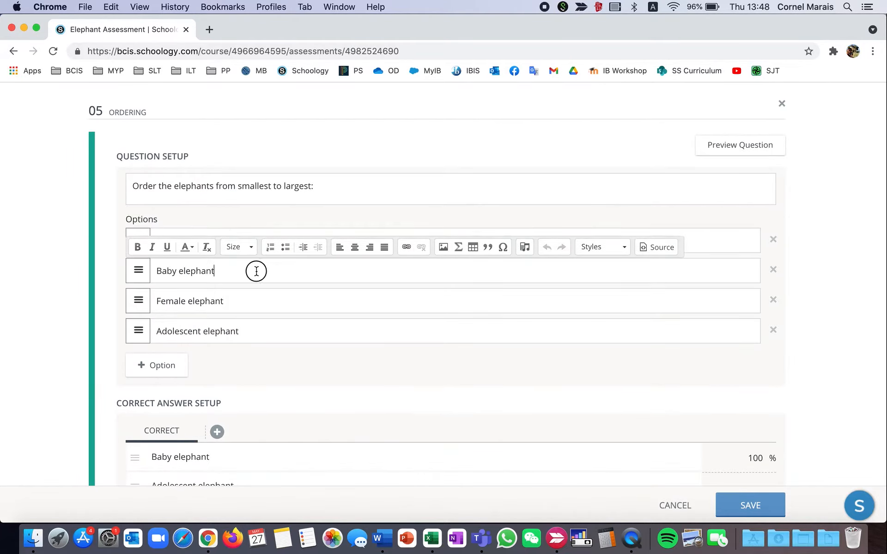
{"action": "left_click", "coordinate": [250, 303]}
{"action": "left_click", "coordinate": [253, 331]}
{"action": "left_click", "coordinate": [276, 362]}
Try moving the Female elephant option above Baby elephant in question 05's options list.
{"action": "scroll", "coordinate": [275, 362], "scroll_direction": "down", "scroll_amount": 5}
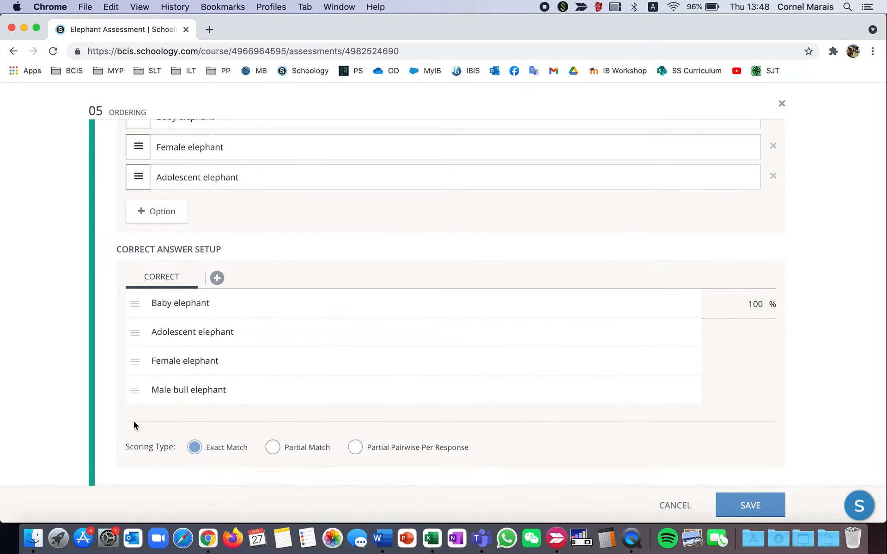
{"action": "scroll", "coordinate": [134, 422], "scroll_direction": "down", "scroll_amount": 3}
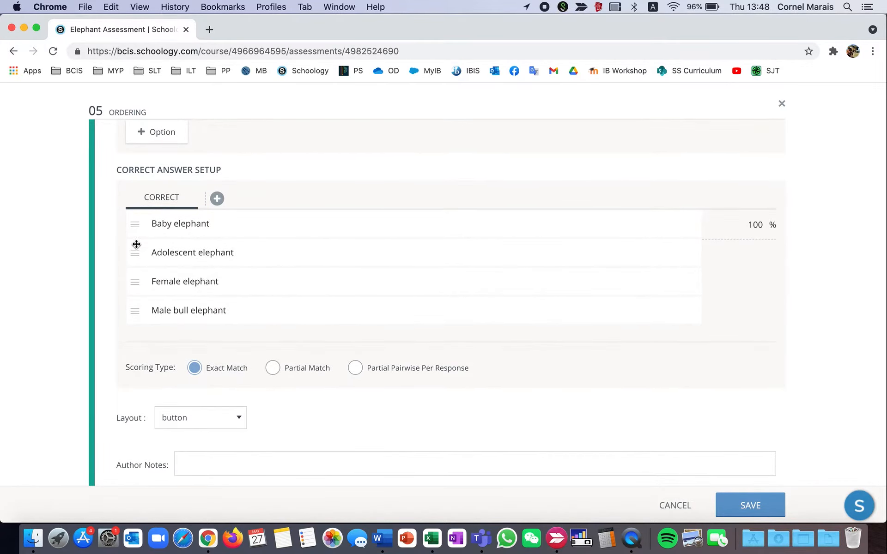
{"action": "scroll", "coordinate": [136, 240], "scroll_direction": "up", "scroll_amount": 5}
{"action": "mouse_move", "coordinate": [134, 192]}
{"action": "left_mouse_down"}
{"action": "mouse_move", "coordinate": [139, 231]}
{"action": "mouse_move", "coordinate": [141, 177]}
{"action": "mouse_move", "coordinate": [140, 193]}
{"action": "left_mouse_up"}
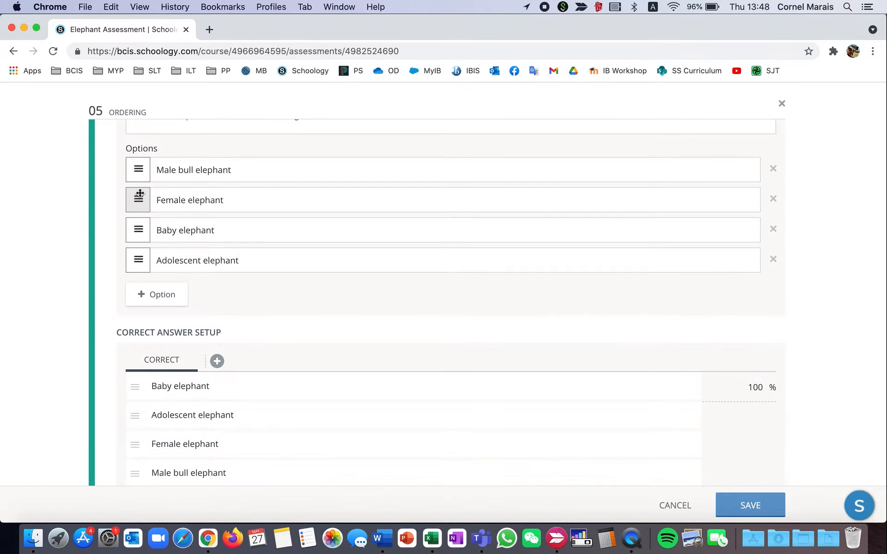
Review question 05's correct order, scoring type, layout and learning objectives, and close the question without saving.
{"action": "scroll", "coordinate": [134, 183], "scroll_direction": "down", "scroll_amount": 4}
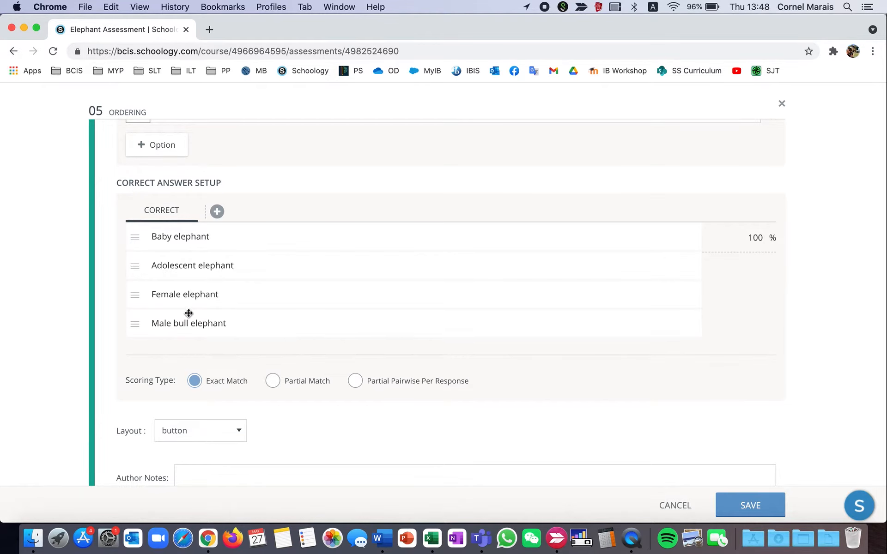
{"action": "scroll", "coordinate": [189, 313], "scroll_direction": "down", "scroll_amount": 3}
{"action": "mouse_move", "coordinate": [136, 229]}
{"action": "left_mouse_down"}
{"action": "mouse_move", "coordinate": [134, 172]}
{"action": "mouse_move", "coordinate": [137, 234]}
{"action": "left_mouse_up"}
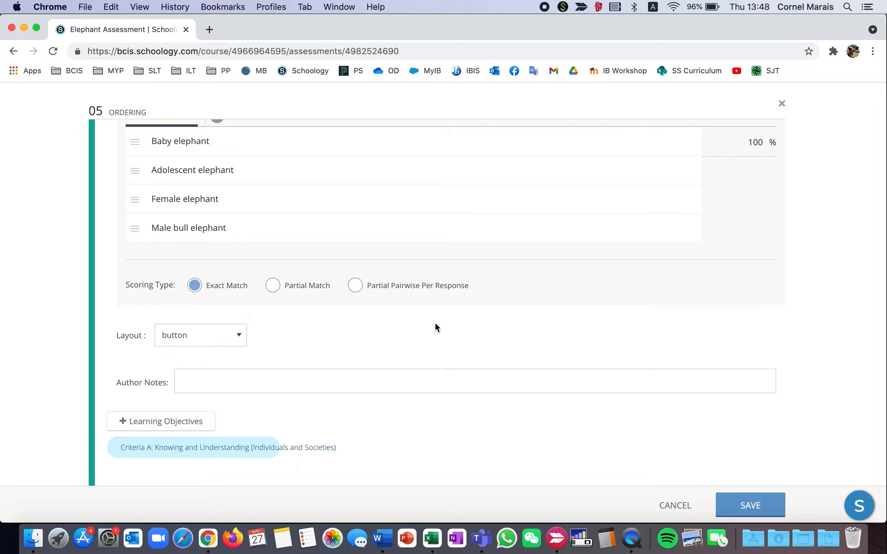
{"action": "left_click", "coordinate": [674, 504]}
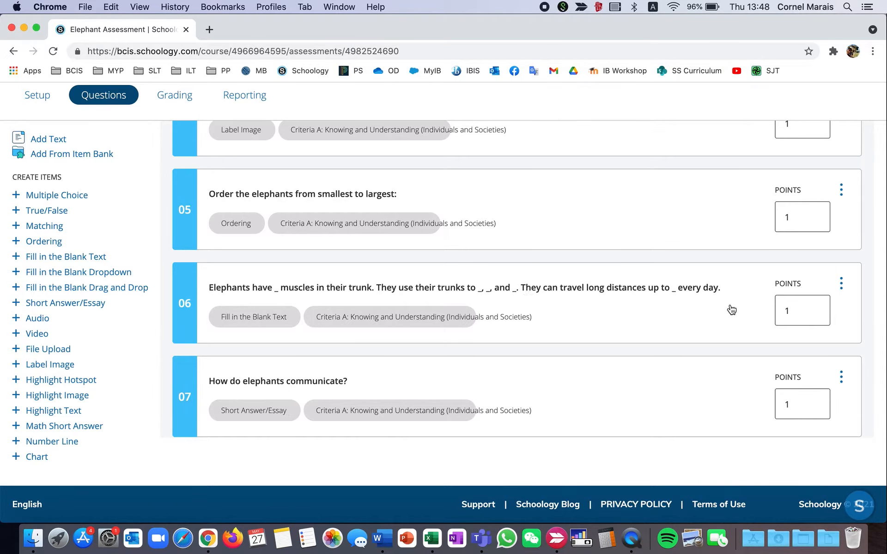
Open fill-in-the-blank question 06 for editing and append the sentence "Elephants are _ in colour." with a blank for the colour.
{"action": "left_click", "coordinate": [843, 283]}
{"action": "left_click", "coordinate": [785, 313]}
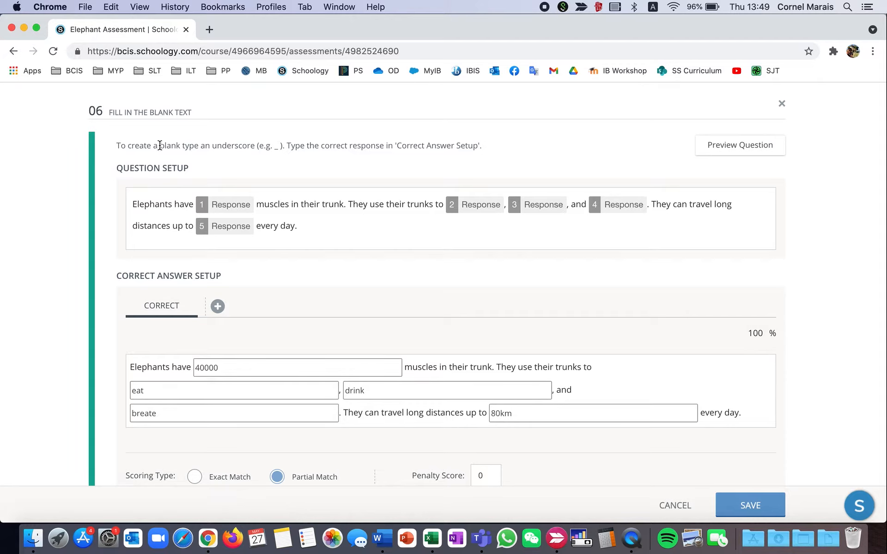
{"action": "left_click", "coordinate": [332, 227]}
{"action": "type", "text": "To insert"}
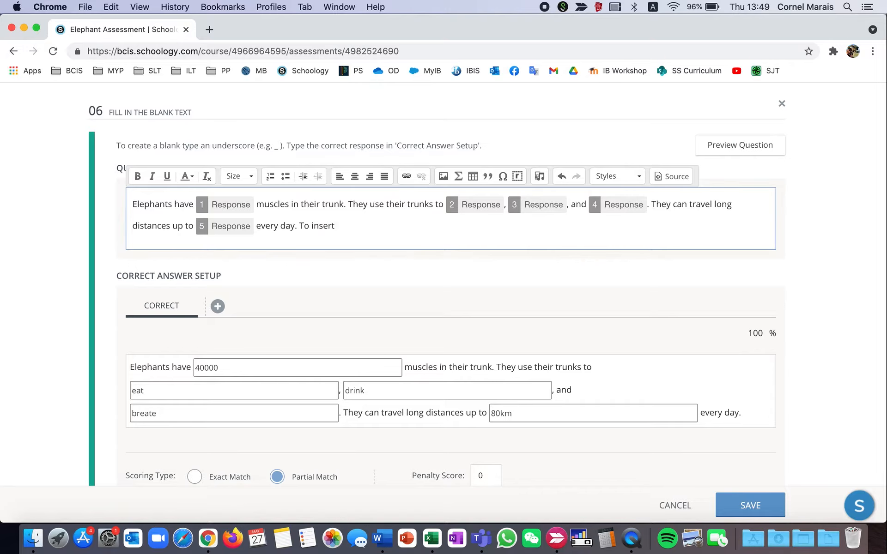
{"action": "key", "text": "BackSpace"}
{"action": "key", "text": "BackSpace"}
{"action": "key", "text": "BackSpace"}
{"action": "key", "text": "BackSpace"}
{"action": "key", "text": "BackSpace"}
{"action": "key", "text": "BackSpace"}
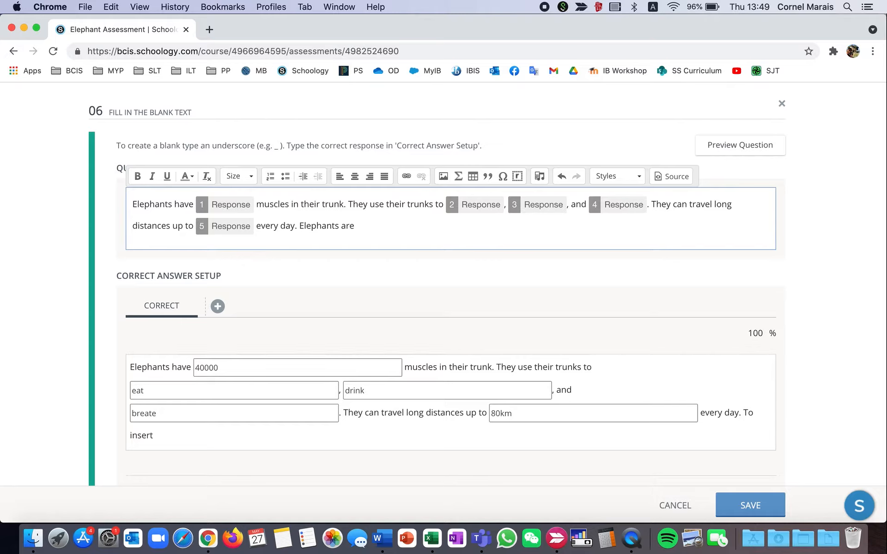
{"action": "type", "text": "_"}
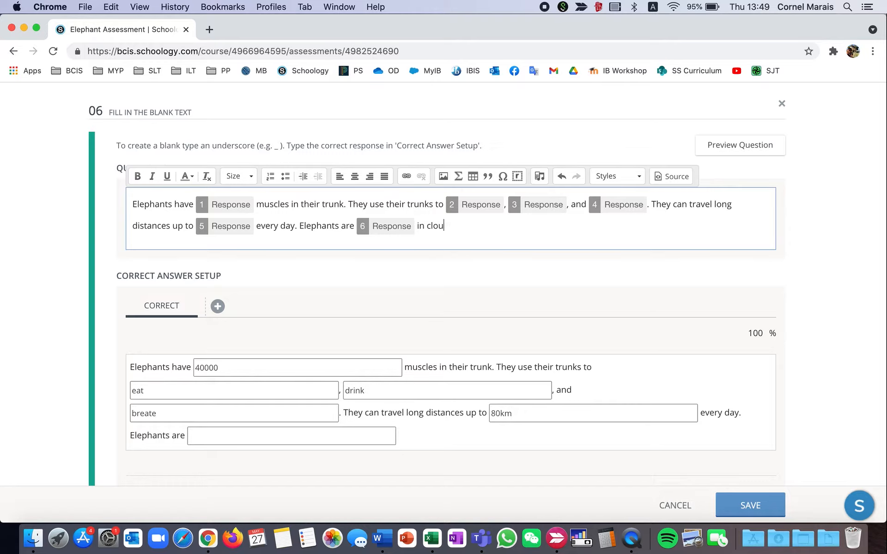
{"action": "type", "text": "our."}
Enter "grey" as the correct answer for the new colour blank in question 06.
{"action": "scroll", "coordinate": [363, 300], "scroll_direction": "down", "scroll_amount": 3}
{"action": "left_click", "coordinate": [363, 299]}
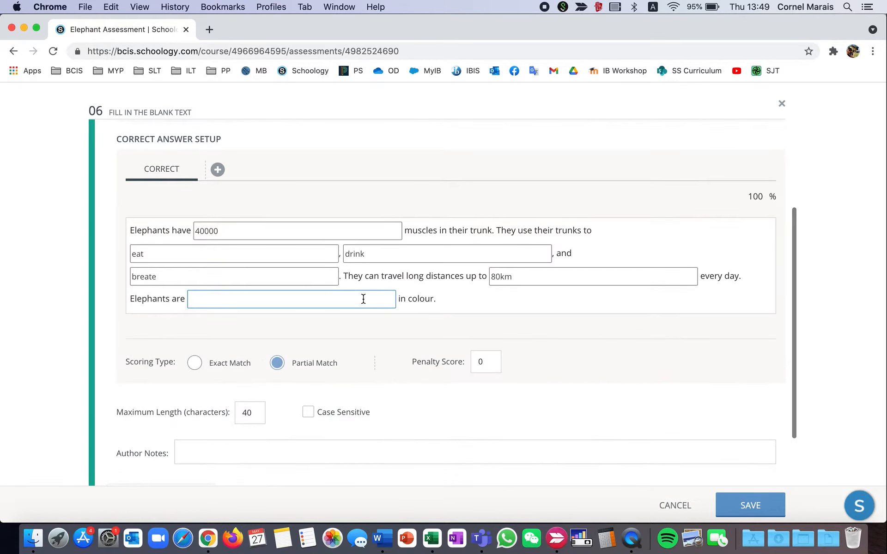
{"action": "left_click", "coordinate": [213, 303]}
{"action": "type", "text": "grey"}
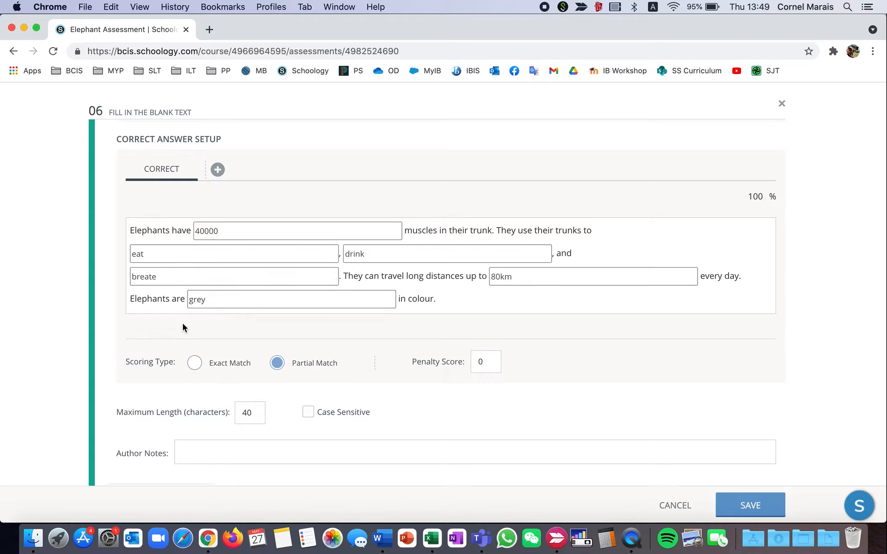
Correct the spelling of the answer "breate" to "breathe" in question 06's correct answer setup.
{"action": "scroll", "coordinate": [216, 337], "scroll_direction": "down", "scroll_amount": 3}
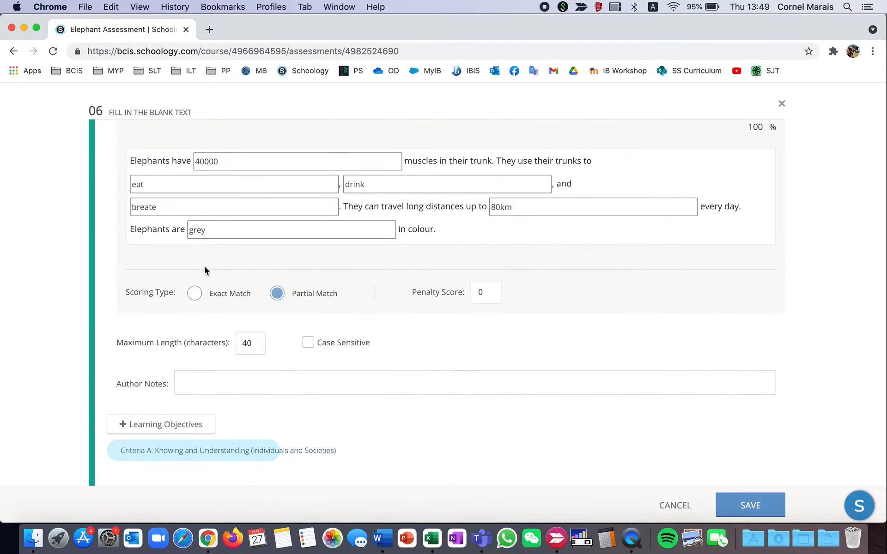
{"action": "scroll", "coordinate": [204, 269], "scroll_direction": "up", "scroll_amount": 2}
{"action": "left_click", "coordinate": [157, 236]}
{"action": "left_click", "coordinate": [152, 255]}
{"action": "type", "text": "h"}
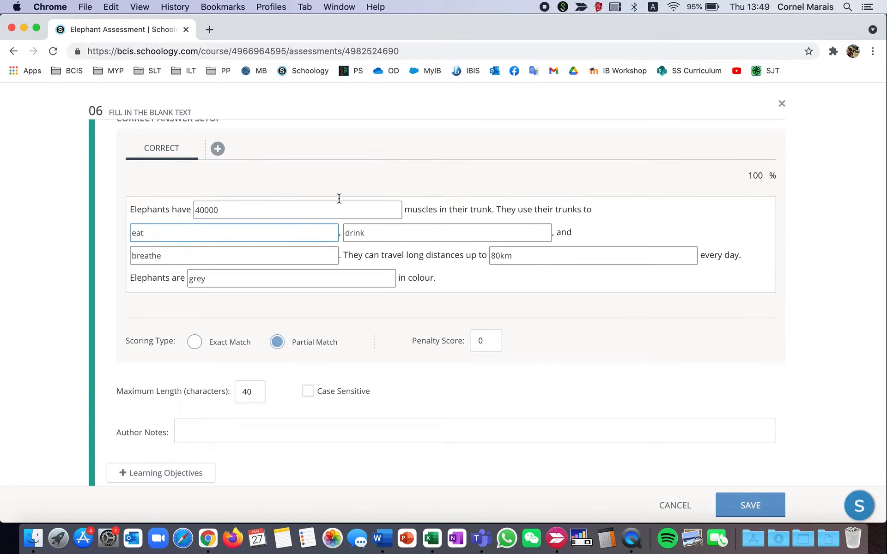
Review question 06's scoring type, maximum length and learning objectives, and save the question.
{"action": "scroll", "coordinate": [539, 328], "scroll_direction": "down", "scroll_amount": 2}
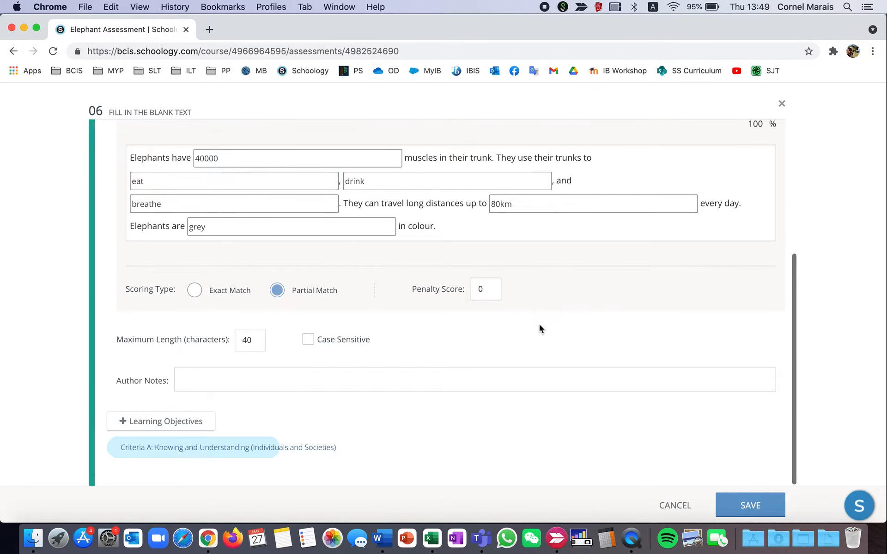
{"action": "scroll", "coordinate": [571, 285], "scroll_direction": "up", "scroll_amount": 2}
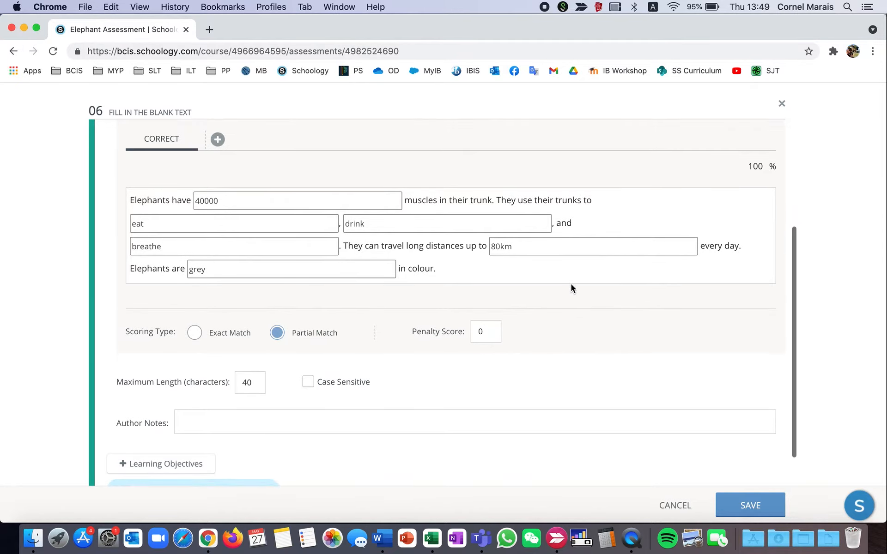
{"action": "scroll", "coordinate": [570, 285], "scroll_direction": "down", "scroll_amount": 2}
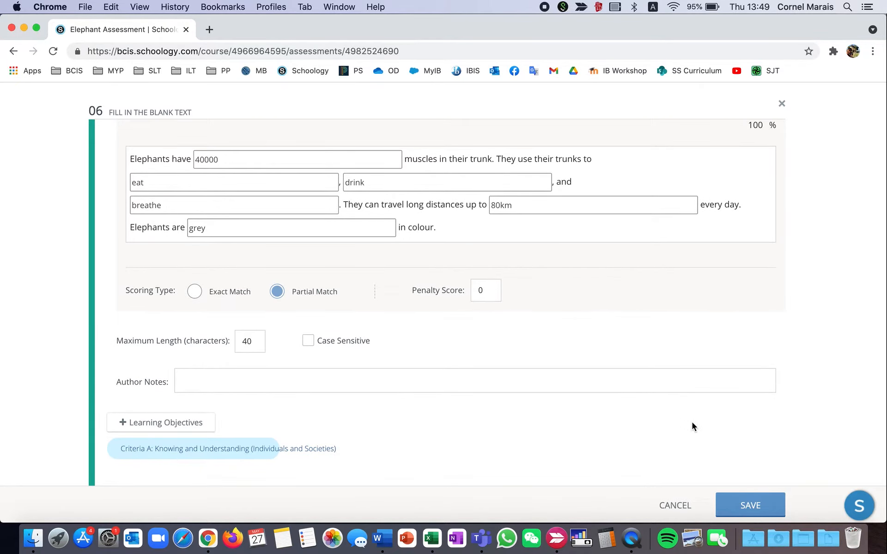
{"action": "left_click", "coordinate": [757, 499]}
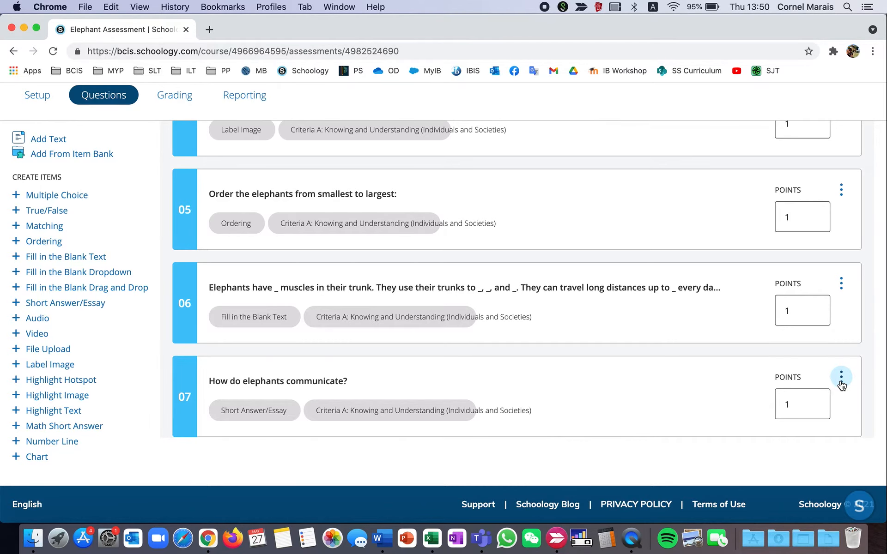
Open short answer question 07, "How do elephants communicate?", for editing and place the cursor in its question text.
{"action": "scroll", "coordinate": [684, 392], "scroll_direction": "down", "scroll_amount": 5}
{"action": "left_click", "coordinate": [840, 257]}
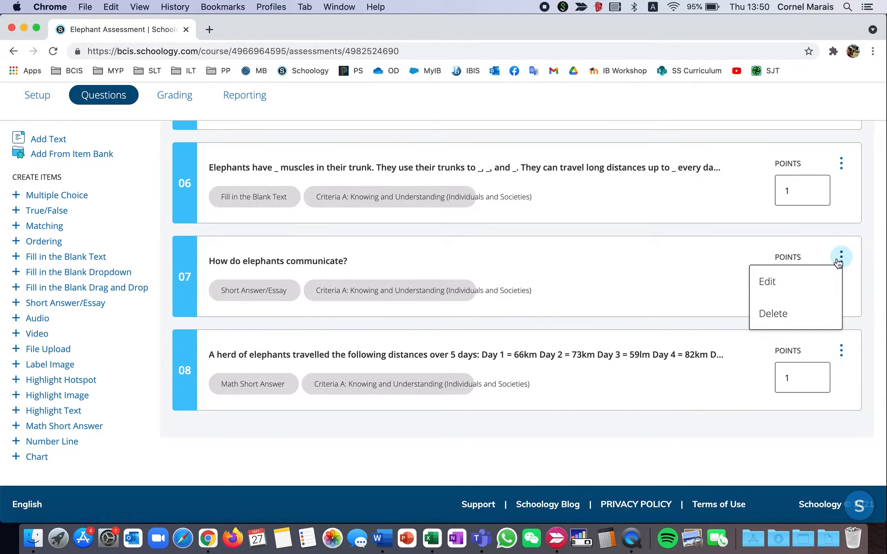
{"action": "left_click", "coordinate": [767, 281]}
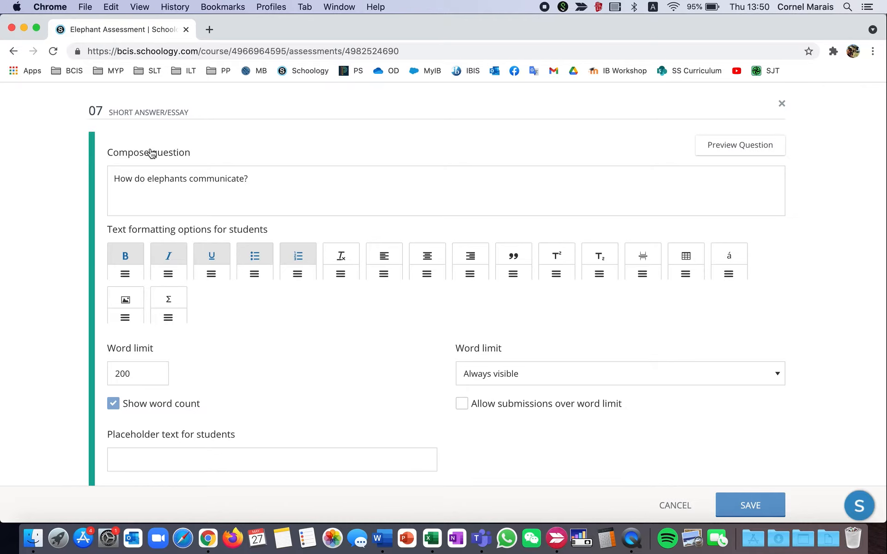
{"action": "left_click", "coordinate": [275, 179]}
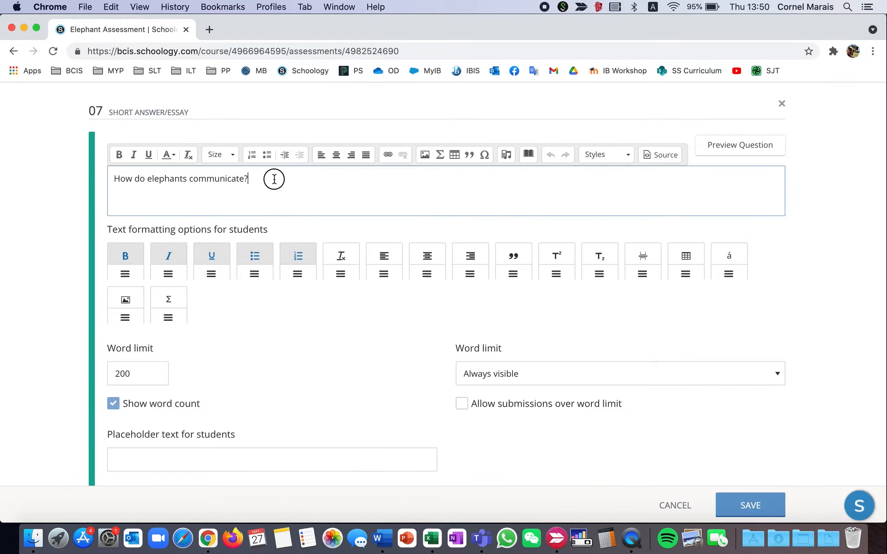
Enable all remaining student text formatting options in question 07, from clear formatting and alignment through special characters, images and math formulas.
{"action": "scroll", "coordinate": [274, 179], "scroll_direction": "down", "scroll_amount": 2}
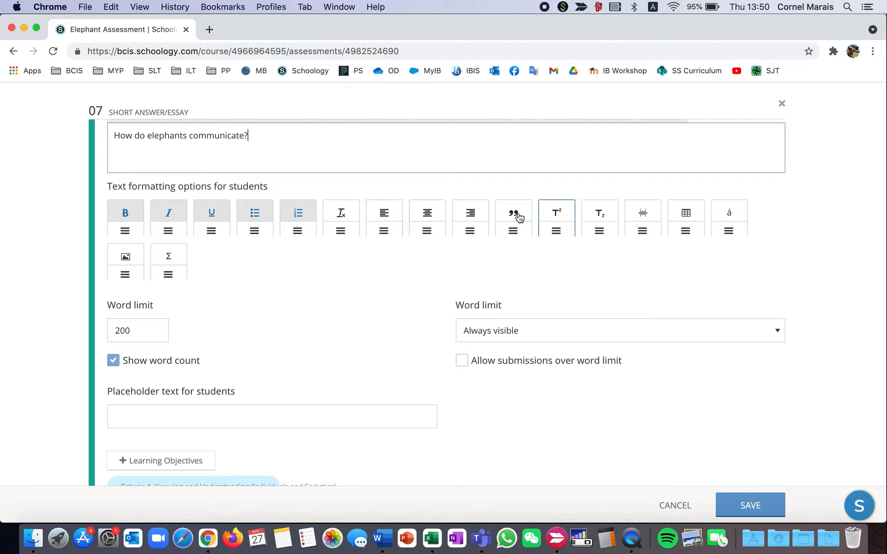
{"action": "left_click", "coordinate": [345, 216]}
{"action": "left_click", "coordinate": [384, 216]}
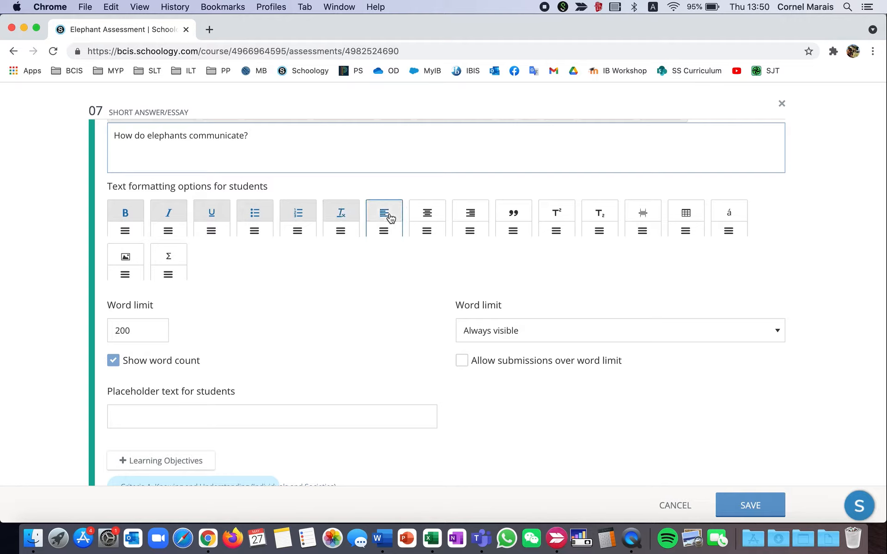
{"action": "left_click", "coordinate": [426, 216]}
{"action": "left_click", "coordinate": [470, 216]}
{"action": "left_click", "coordinate": [513, 216]}
{"action": "left_click", "coordinate": [556, 215]}
{"action": "left_click", "coordinate": [599, 215]}
{"action": "left_click", "coordinate": [642, 214]}
{"action": "left_click", "coordinate": [686, 211]}
{"action": "left_click", "coordinate": [730, 212]}
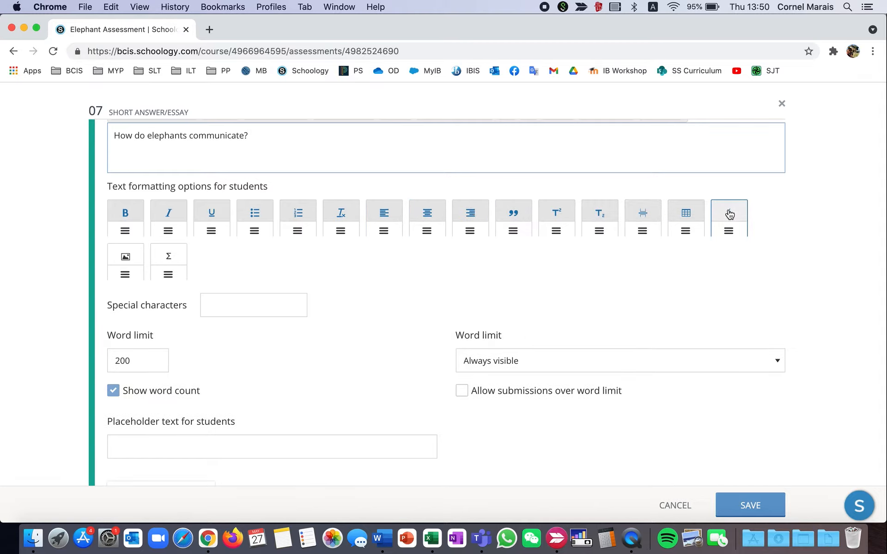
{"action": "left_click", "coordinate": [131, 258]}
{"action": "left_click", "coordinate": [168, 256]}
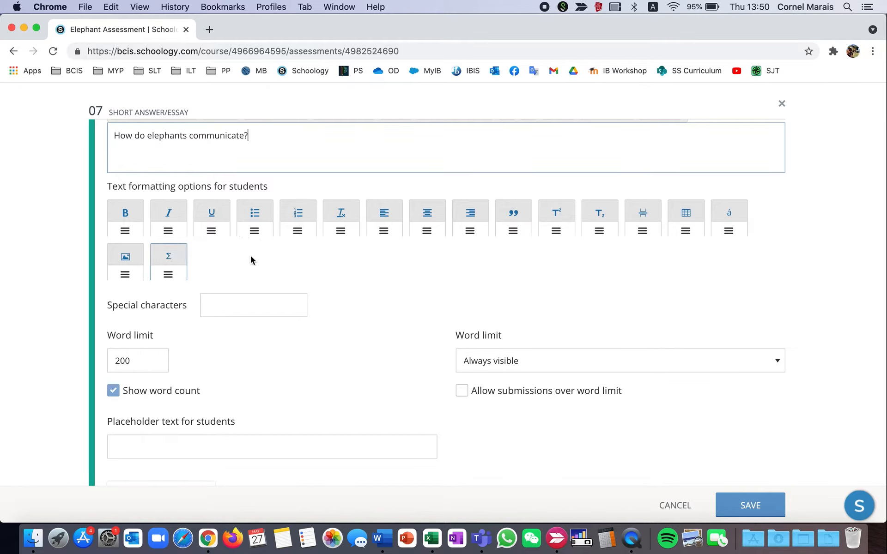
Set question 07's word limit to 500 and keep the limit display on Always visible.
{"action": "scroll", "coordinate": [362, 276], "scroll_direction": "down", "scroll_amount": 1}
{"action": "scroll", "coordinate": [362, 276], "scroll_direction": "down", "scroll_amount": 1}
{"action": "scroll", "coordinate": [362, 275], "scroll_direction": "up", "scroll_amount": 1}
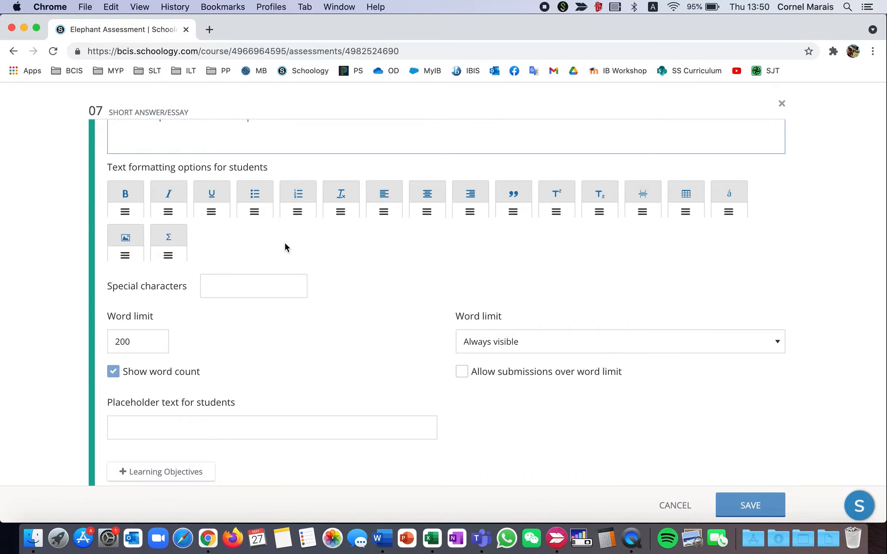
{"action": "scroll", "coordinate": [284, 247], "scroll_direction": "down", "scroll_amount": 3}
{"action": "scroll", "coordinate": [285, 247], "scroll_direction": "down", "scroll_amount": 1}
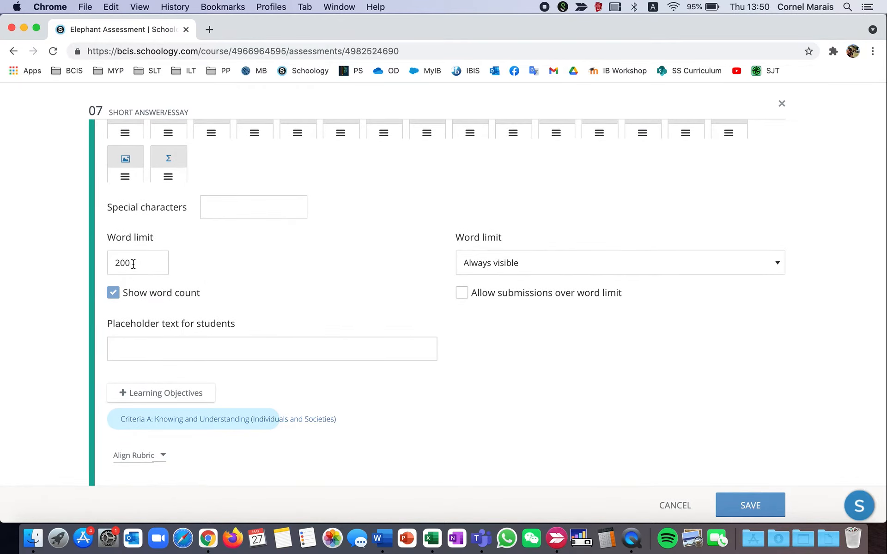
{"action": "key", "text": "BackSpace"}
{"action": "key", "text": "BackSpace"}
{"action": "left_click", "coordinate": [500, 266]}
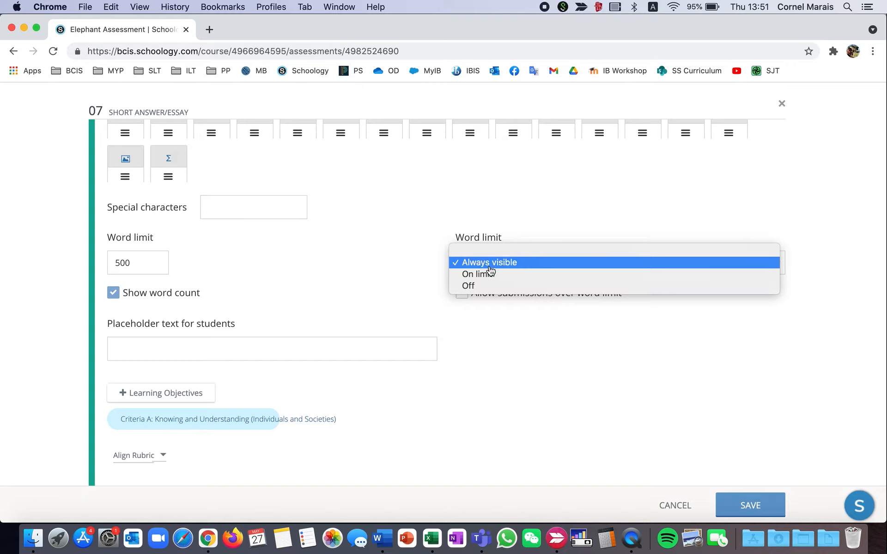
{"action": "left_click", "coordinate": [490, 264]}
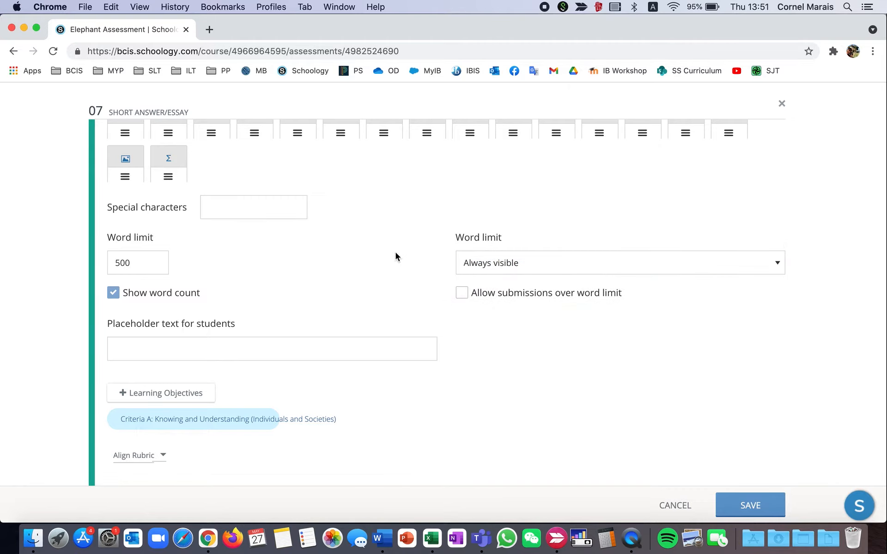
Review question 07's placeholder text, learning objectives and rubric settings, and save the question.
{"action": "scroll", "coordinate": [395, 252], "scroll_direction": "down", "scroll_amount": 1}
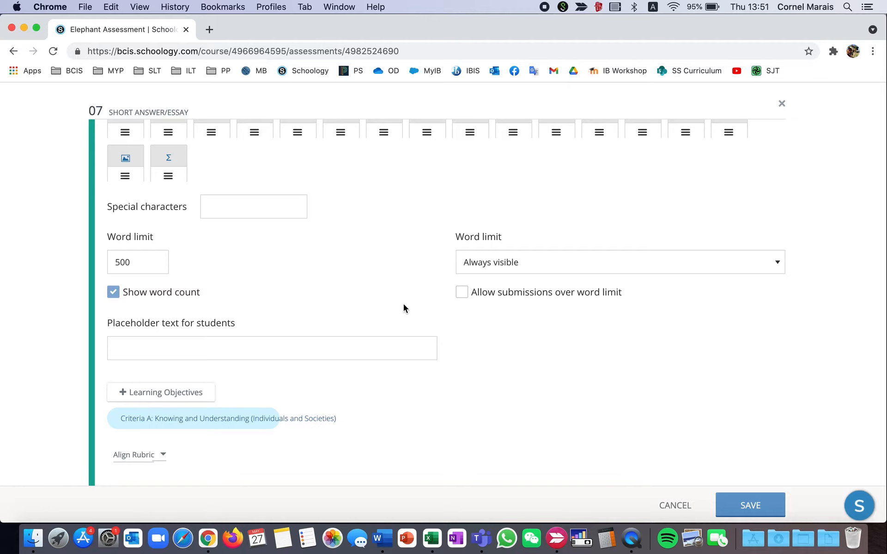
{"action": "scroll", "coordinate": [403, 305], "scroll_direction": "down", "scroll_amount": 1}
{"action": "scroll", "coordinate": [403, 304], "scroll_direction": "up", "scroll_amount": 1}
{"action": "left_click", "coordinate": [754, 504]}
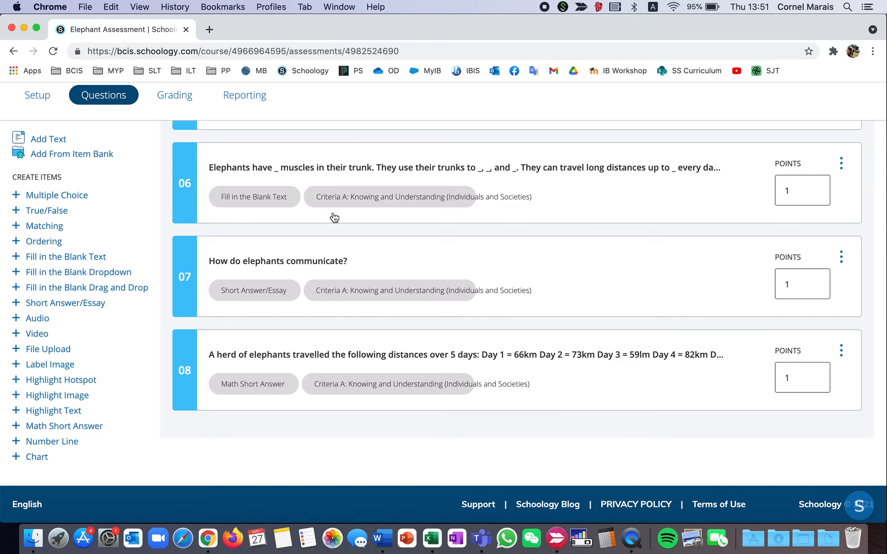
Open Math Short Answer question 08 for editing and check the choices for its first text formatting option, keeping Bold.
{"action": "scroll", "coordinate": [214, 303], "scroll_direction": "down", "scroll_amount": 1}
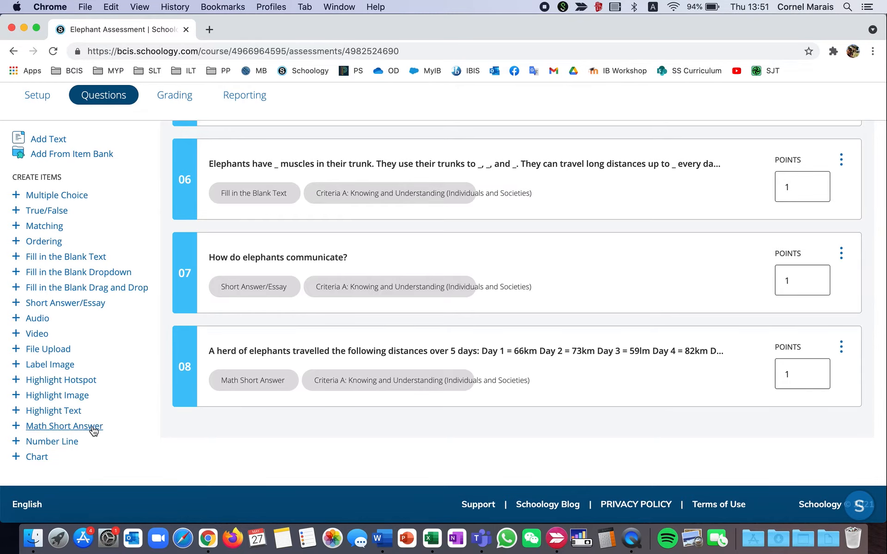
{"action": "left_click", "coordinate": [842, 349]}
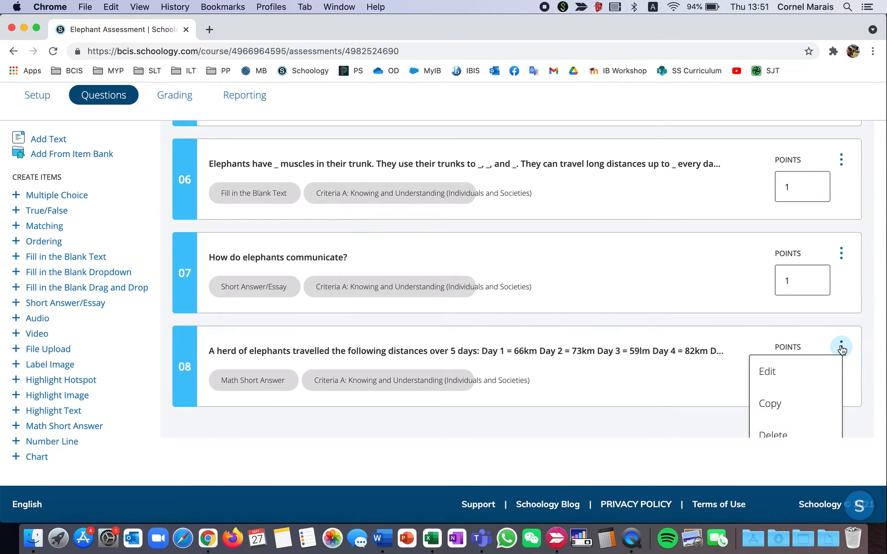
{"action": "left_click", "coordinate": [787, 373]}
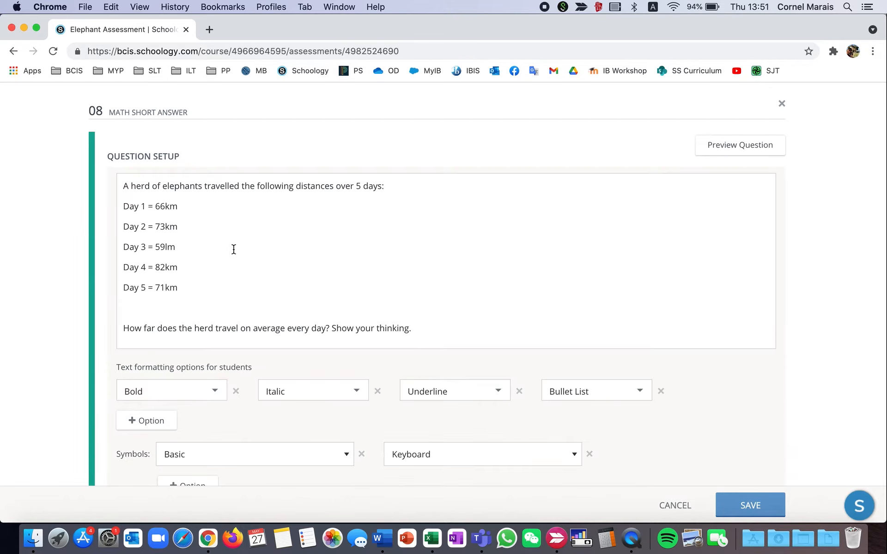
{"action": "scroll", "coordinate": [234, 250], "scroll_direction": "down", "scroll_amount": 3}
{"action": "left_click", "coordinate": [215, 272]}
{"action": "left_click", "coordinate": [216, 273]}
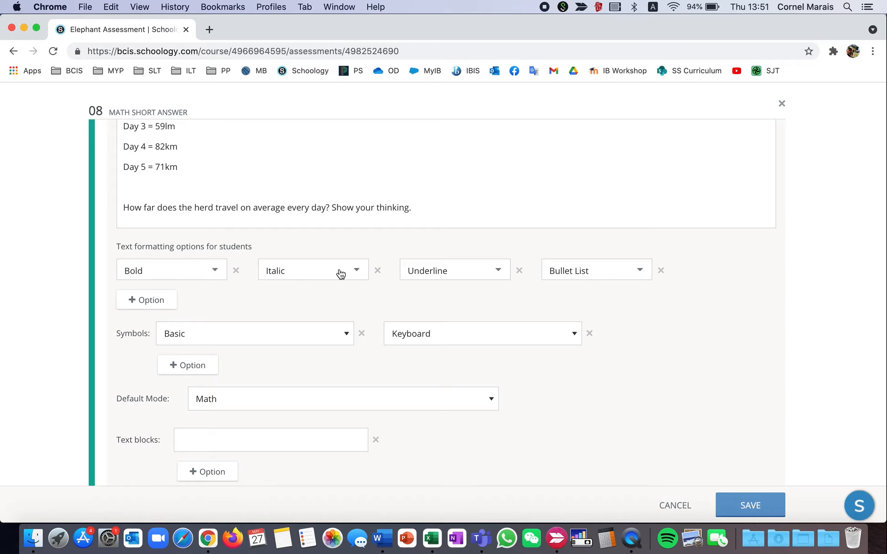
Add a fifth student text formatting option to question 08 and set it to Bullet List.
{"action": "scroll", "coordinate": [340, 275], "scroll_direction": "down", "scroll_amount": 1}
{"action": "left_click", "coordinate": [158, 275]}
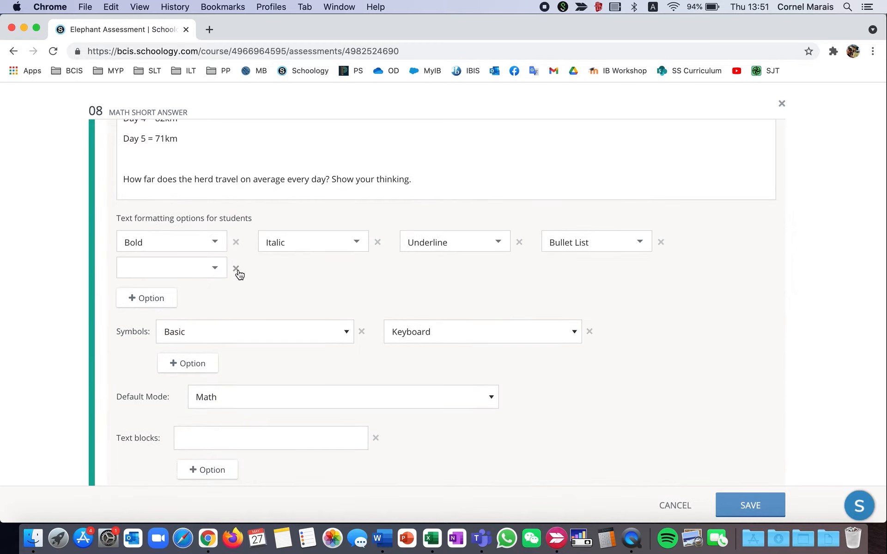
{"action": "left_click", "coordinate": [213, 275]}
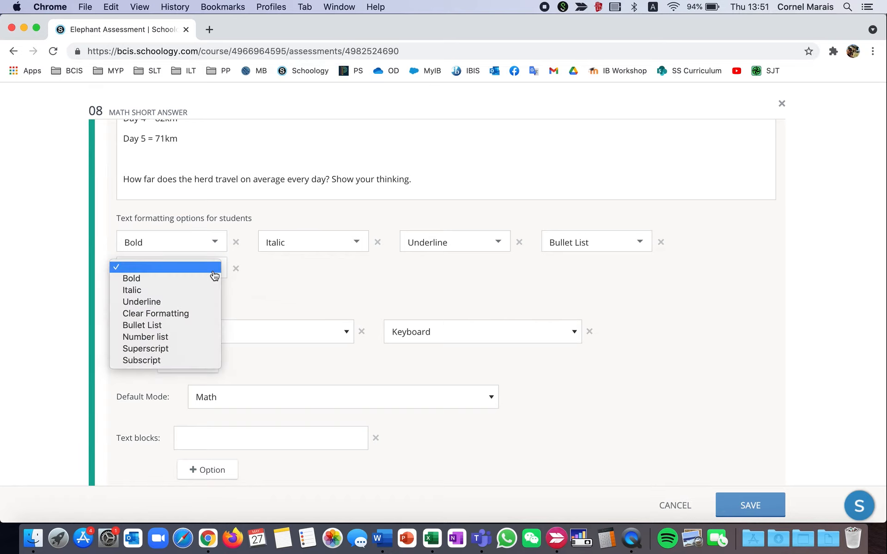
{"action": "left_click", "coordinate": [184, 326]}
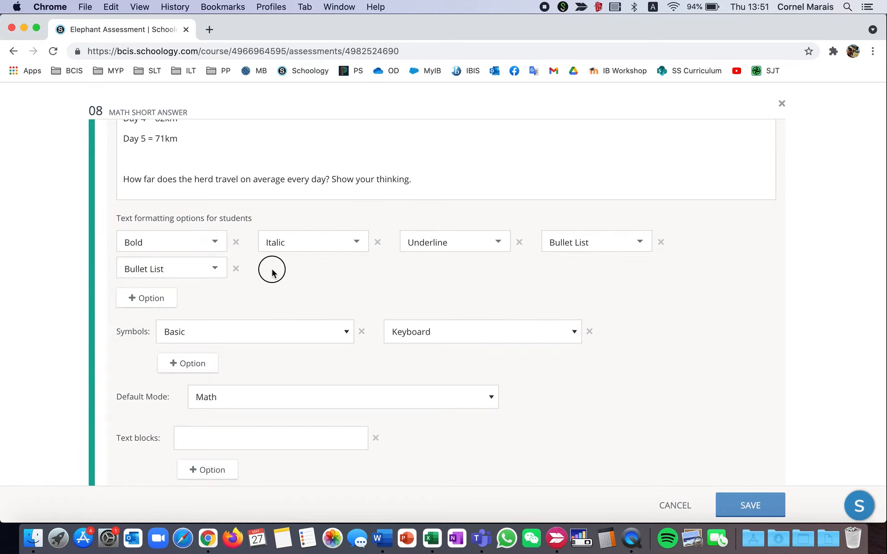
Look through the symbol sets available for question 08's first Symbols option and keep Basic.
{"action": "scroll", "coordinate": [261, 278], "scroll_direction": "down", "scroll_amount": 3}
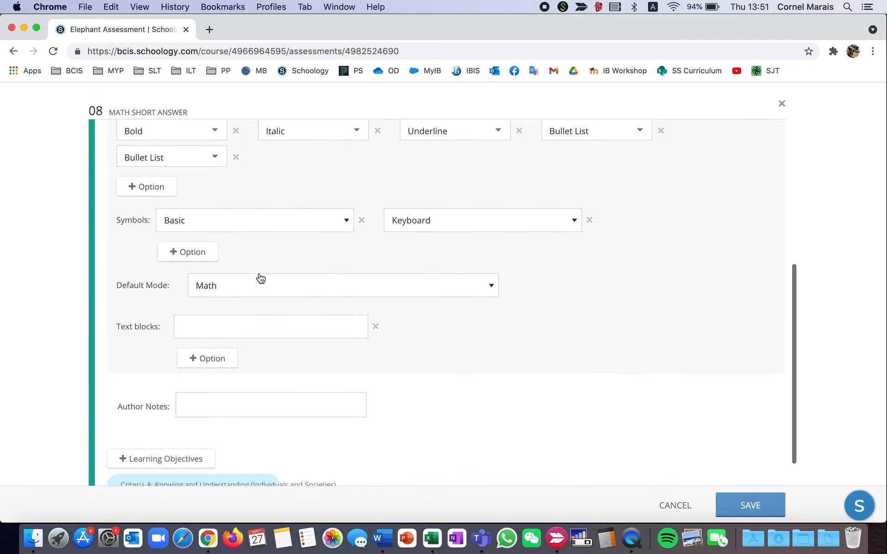
{"action": "left_click", "coordinate": [347, 225]}
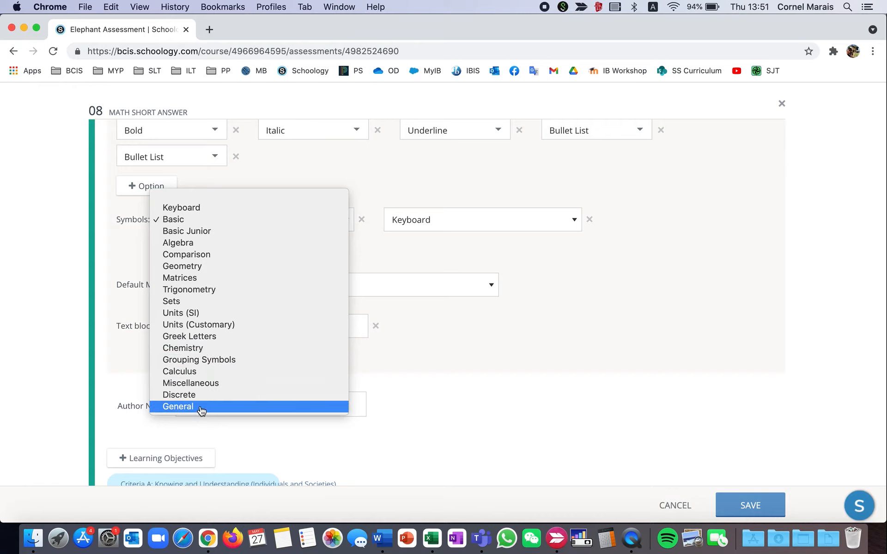
{"action": "left_click", "coordinate": [167, 223]}
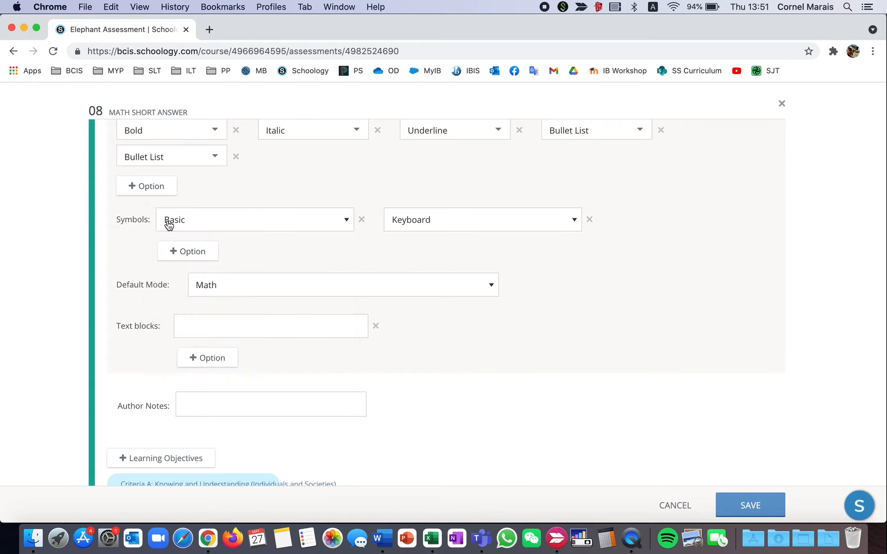
Add a third Symbols option to question 08 and set it to Geometry.
{"action": "left_click", "coordinate": [192, 255]}
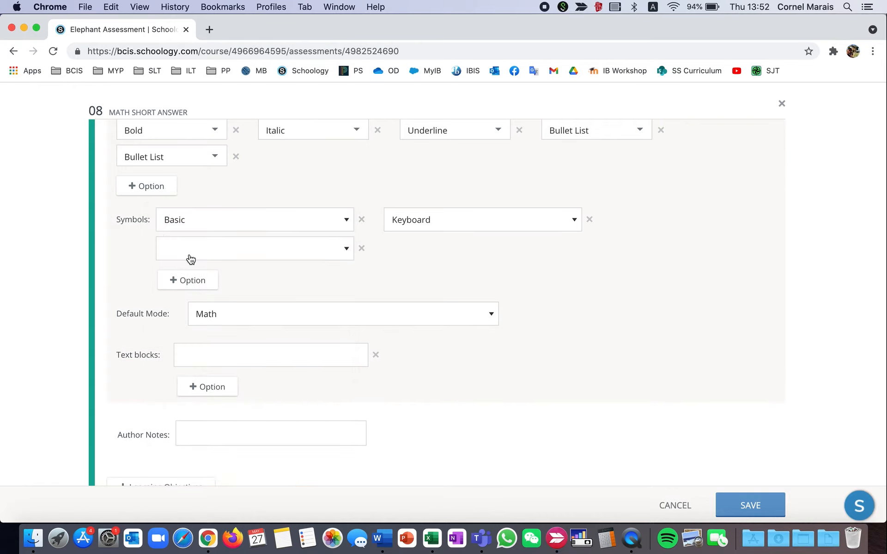
{"action": "left_click", "coordinate": [349, 248]}
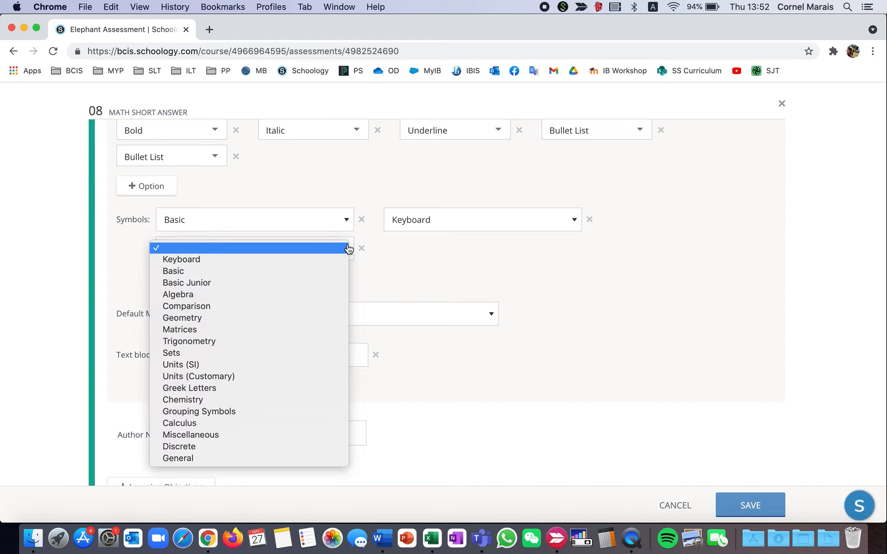
{"action": "left_click", "coordinate": [272, 260]}
{"action": "left_click", "coordinate": [346, 248]}
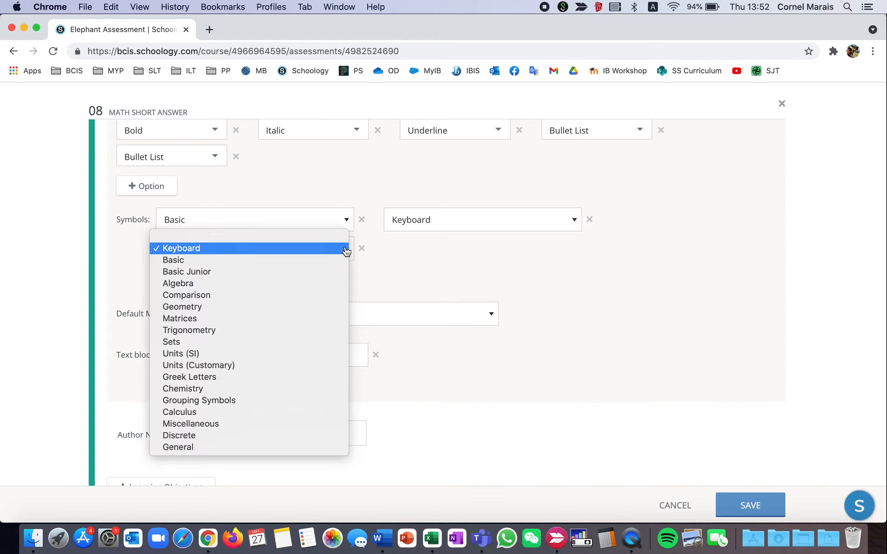
{"action": "left_click", "coordinate": [286, 308]}
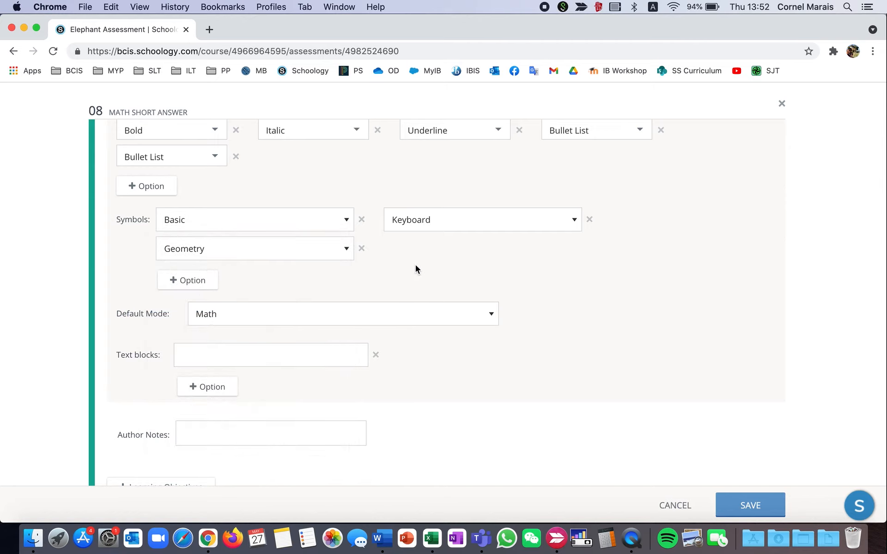
Check the Default Mode choices for question 08, keep Math, and save the question.
{"action": "scroll", "coordinate": [425, 280], "scroll_direction": "down", "scroll_amount": 3}
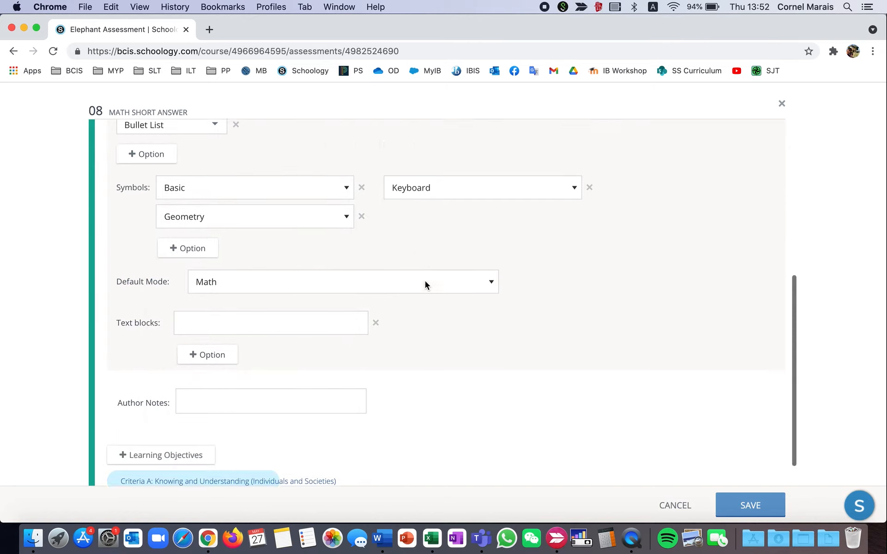
{"action": "left_click", "coordinate": [472, 251]}
{"action": "left_click", "coordinate": [472, 249]}
{"action": "left_click", "coordinate": [472, 249]}
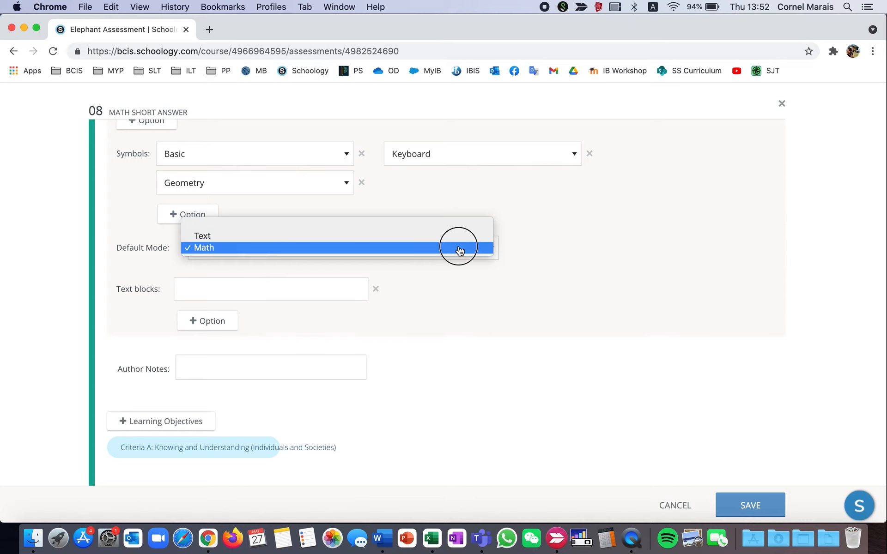
{"action": "left_click", "coordinate": [458, 247]}
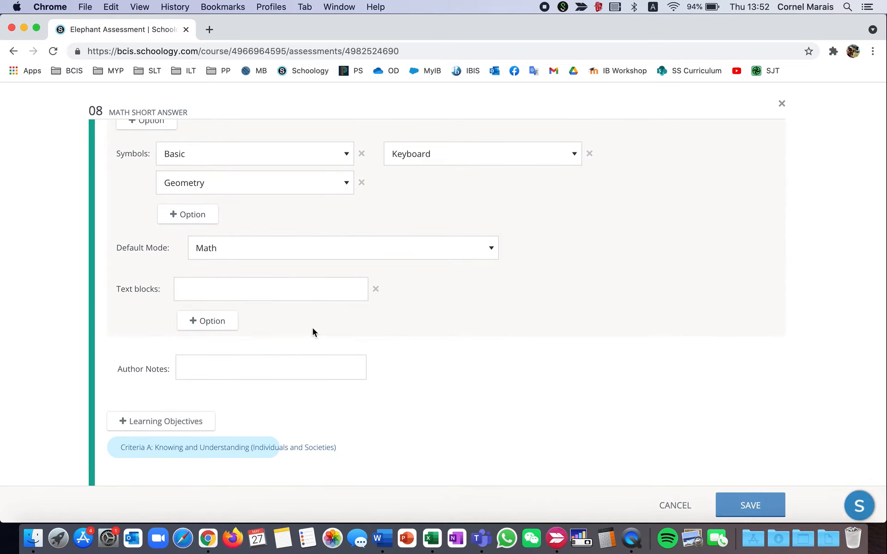
{"action": "left_click", "coordinate": [349, 285]}
{"action": "left_click", "coordinate": [745, 506]}
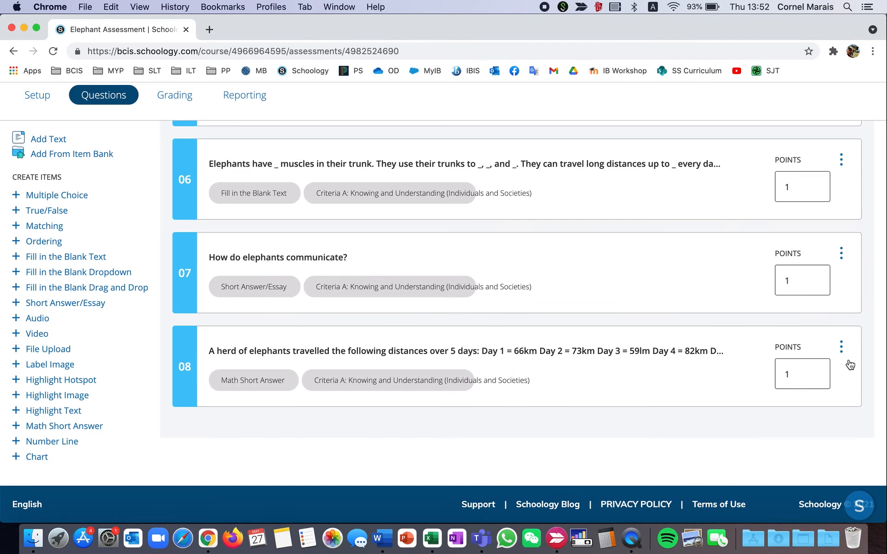
View the actions available for Math Short Answer question 08 in the item list.
{"action": "scroll", "coordinate": [443, 370], "scroll_direction": "up", "scroll_amount": 3}
{"action": "scroll", "coordinate": [444, 370], "scroll_direction": "down", "scroll_amount": 3}
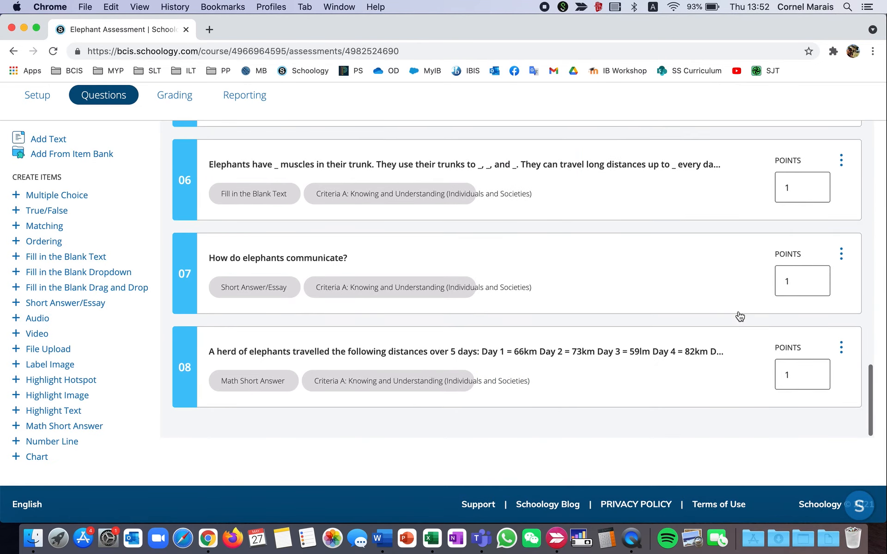
{"action": "left_click", "coordinate": [841, 347]}
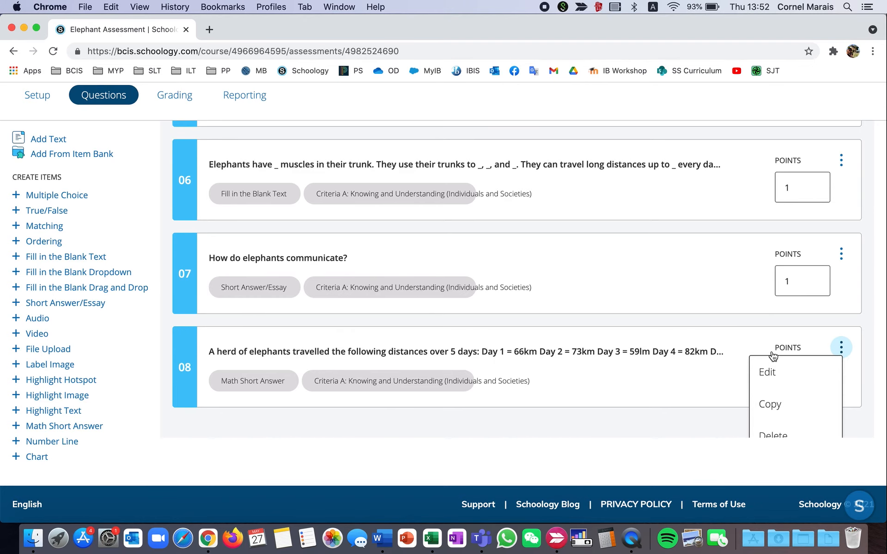
{"action": "scroll", "coordinate": [773, 357], "scroll_direction": "down", "scroll_amount": 1}
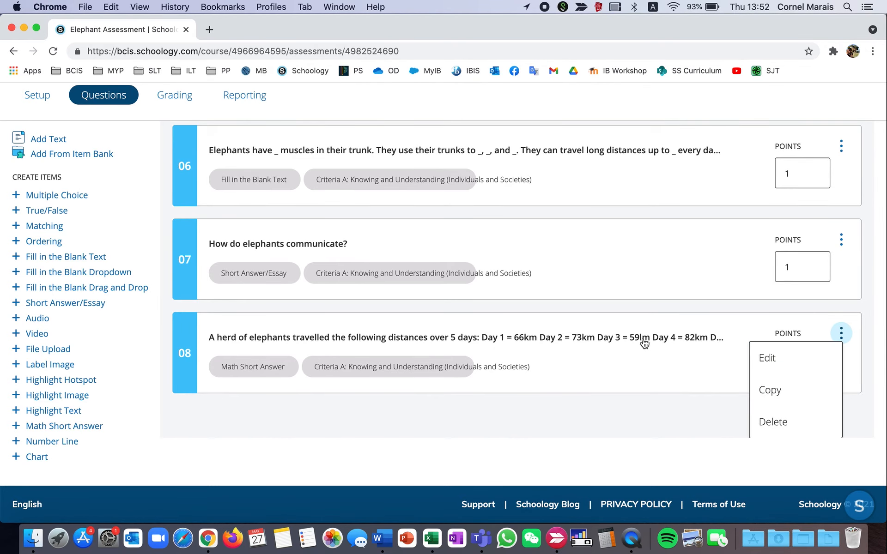
Preview the Elephant Assessment as a student by starting a new attempt, look over the first page, and close the preview.
{"action": "scroll", "coordinate": [644, 343], "scroll_direction": "up", "scroll_amount": 15}
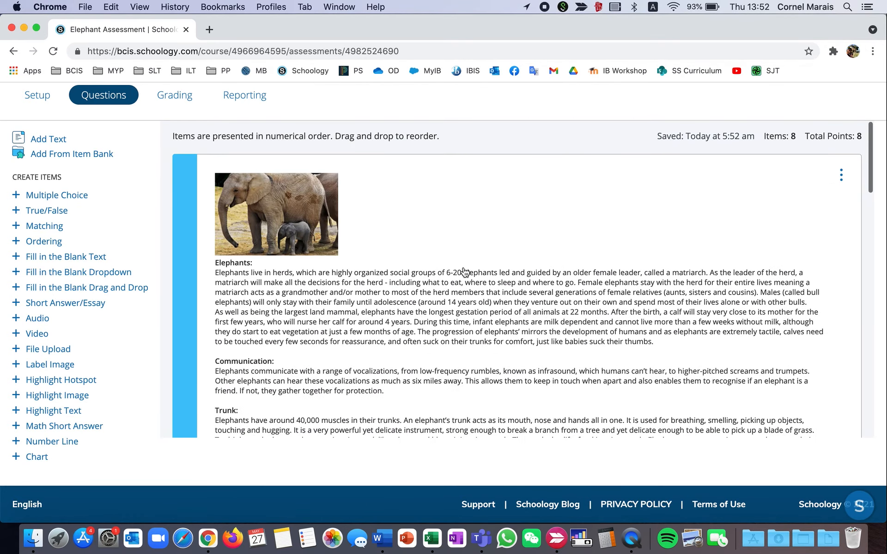
{"action": "scroll", "coordinate": [459, 166], "scroll_direction": "up", "scroll_amount": 5}
{"action": "left_click", "coordinate": [681, 187]}
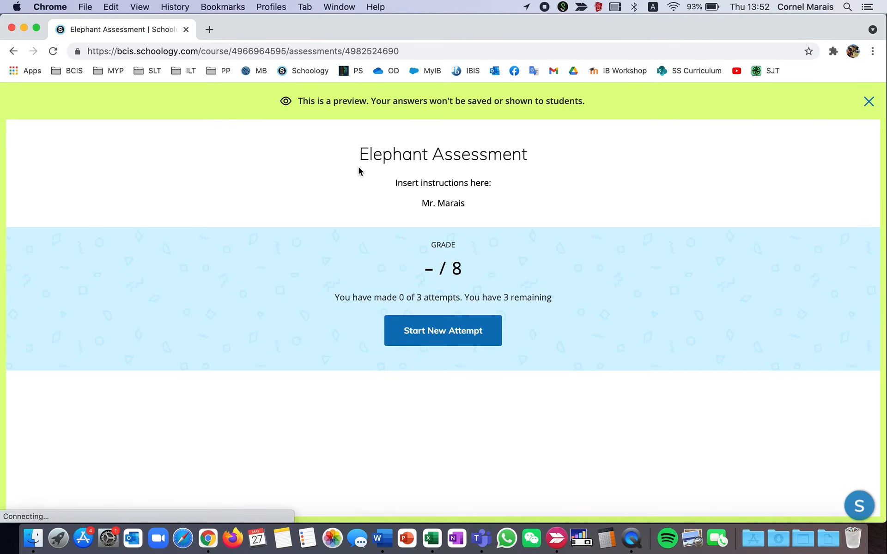
{"action": "left_click", "coordinate": [437, 338]}
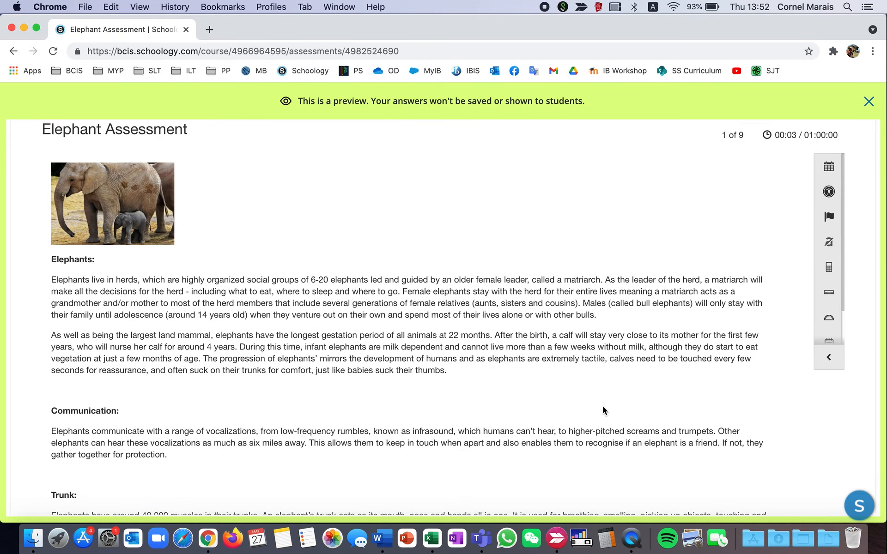
{"action": "scroll", "coordinate": [580, 320], "scroll_direction": "down", "scroll_amount": 15}
{"action": "scroll", "coordinate": [462, 231], "scroll_direction": "up", "scroll_amount": 15}
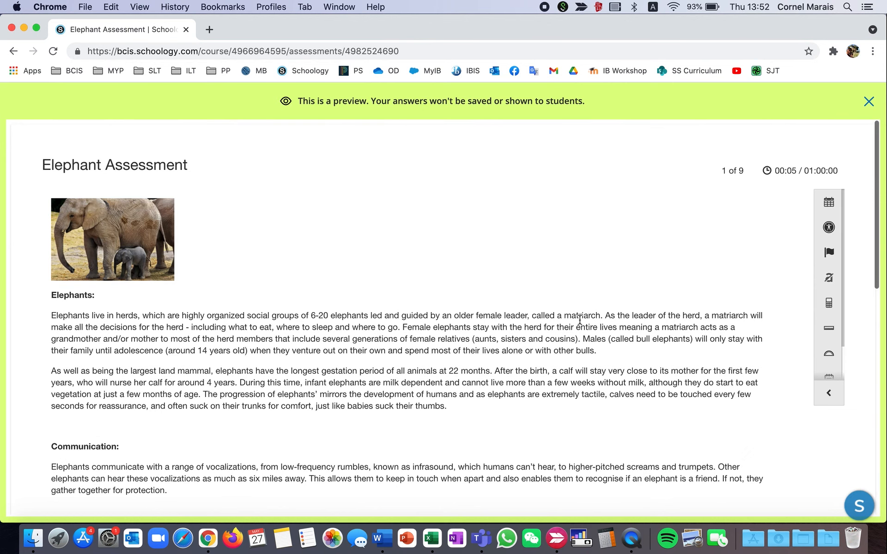
{"action": "left_click", "coordinate": [868, 101]}
{"action": "scroll", "coordinate": [132, 344], "scroll_direction": "down", "scroll_amount": 3}
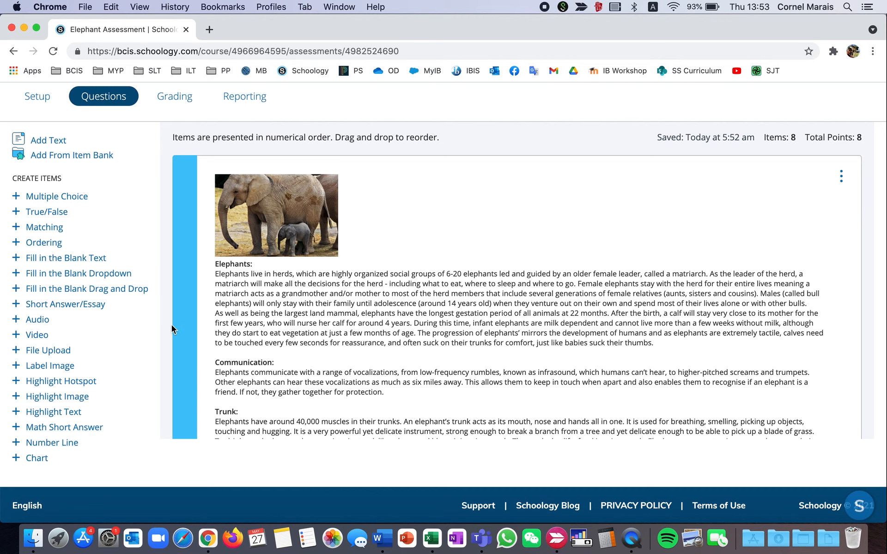
{"action": "scroll", "coordinate": [111, 331], "scroll_direction": "up", "scroll_amount": 1}
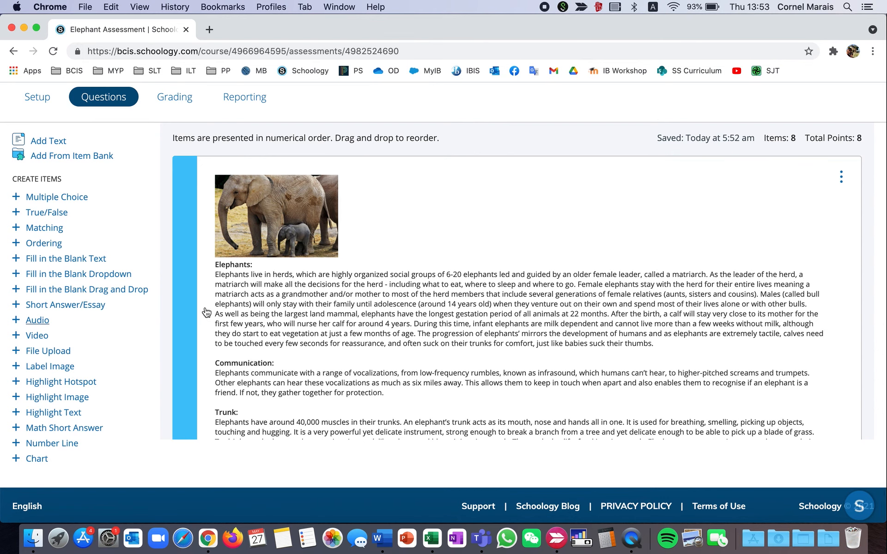